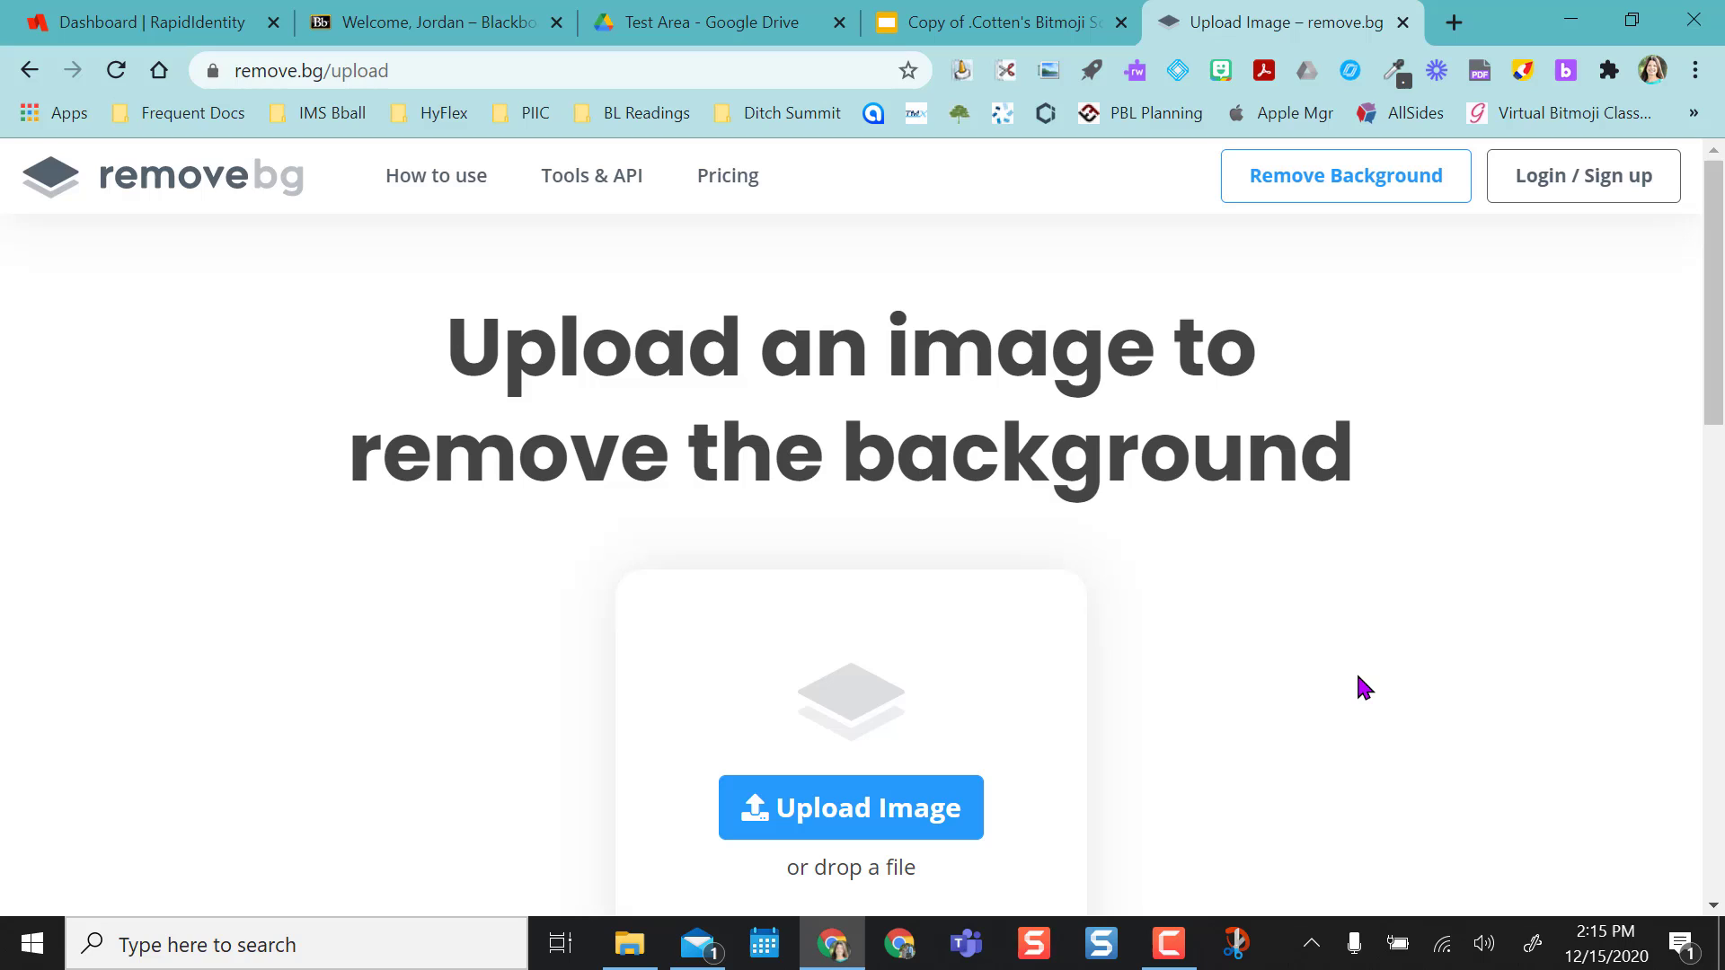
# Save the rainbow Tuesday Bitmoji sticker to the Pictures folder as 'name it.png'
pyautogui.click(1220, 70)
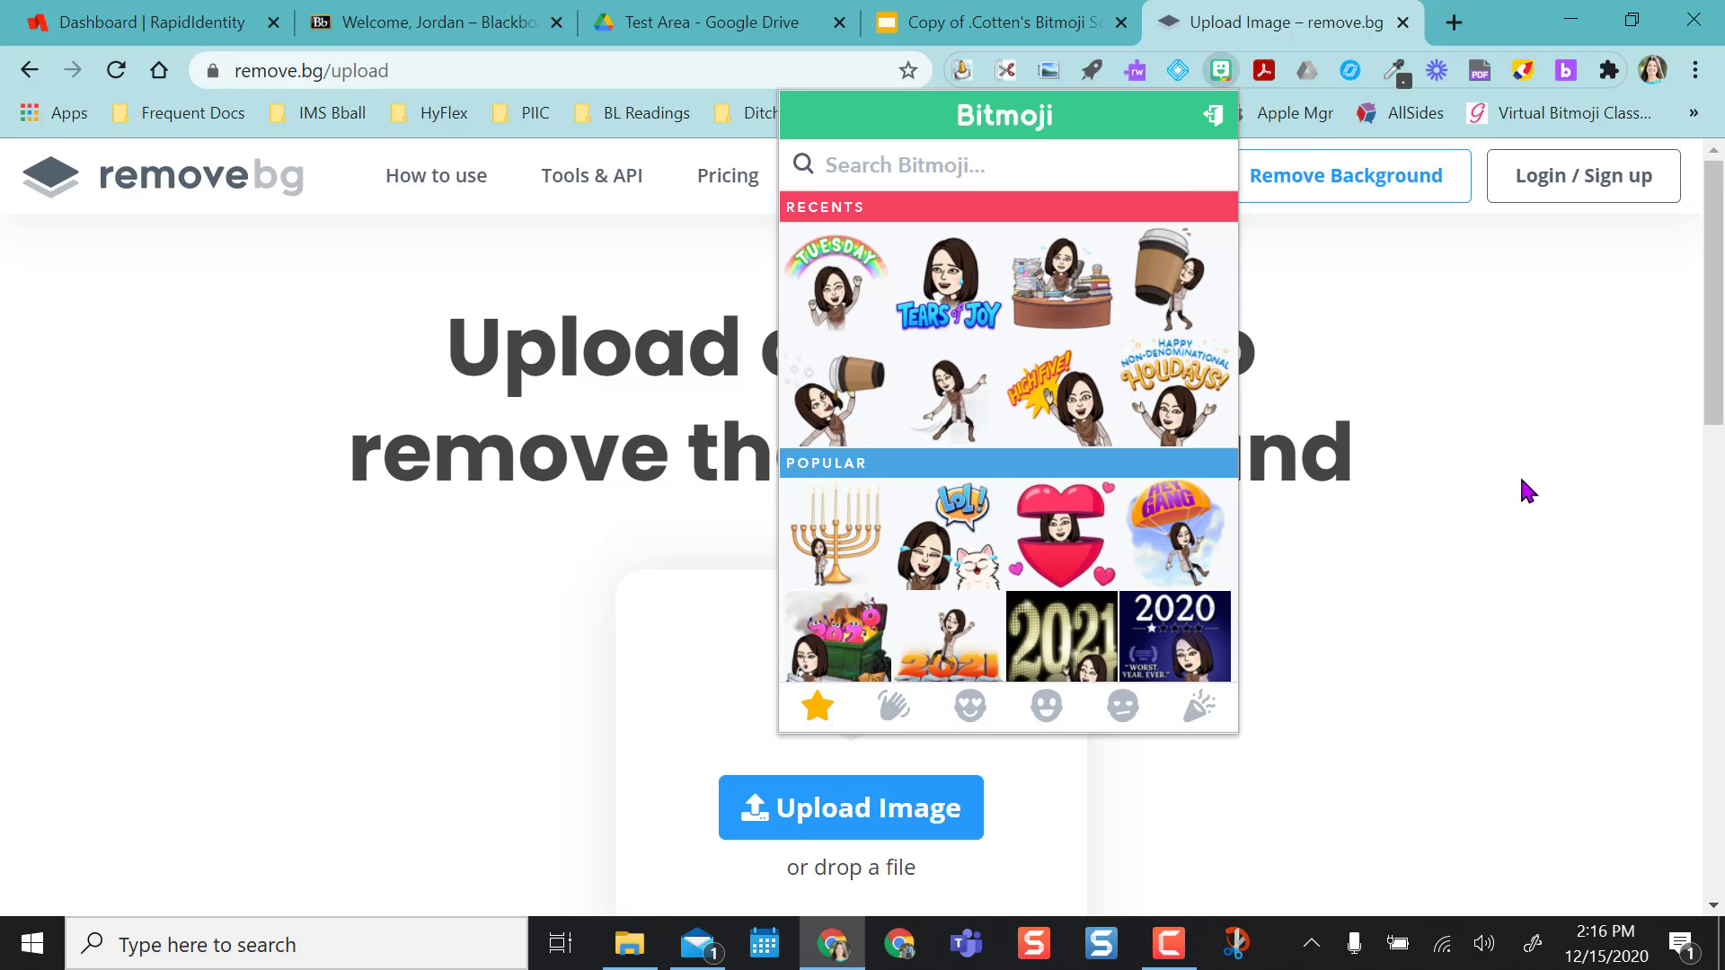
pyautogui.rightClick(832, 283)
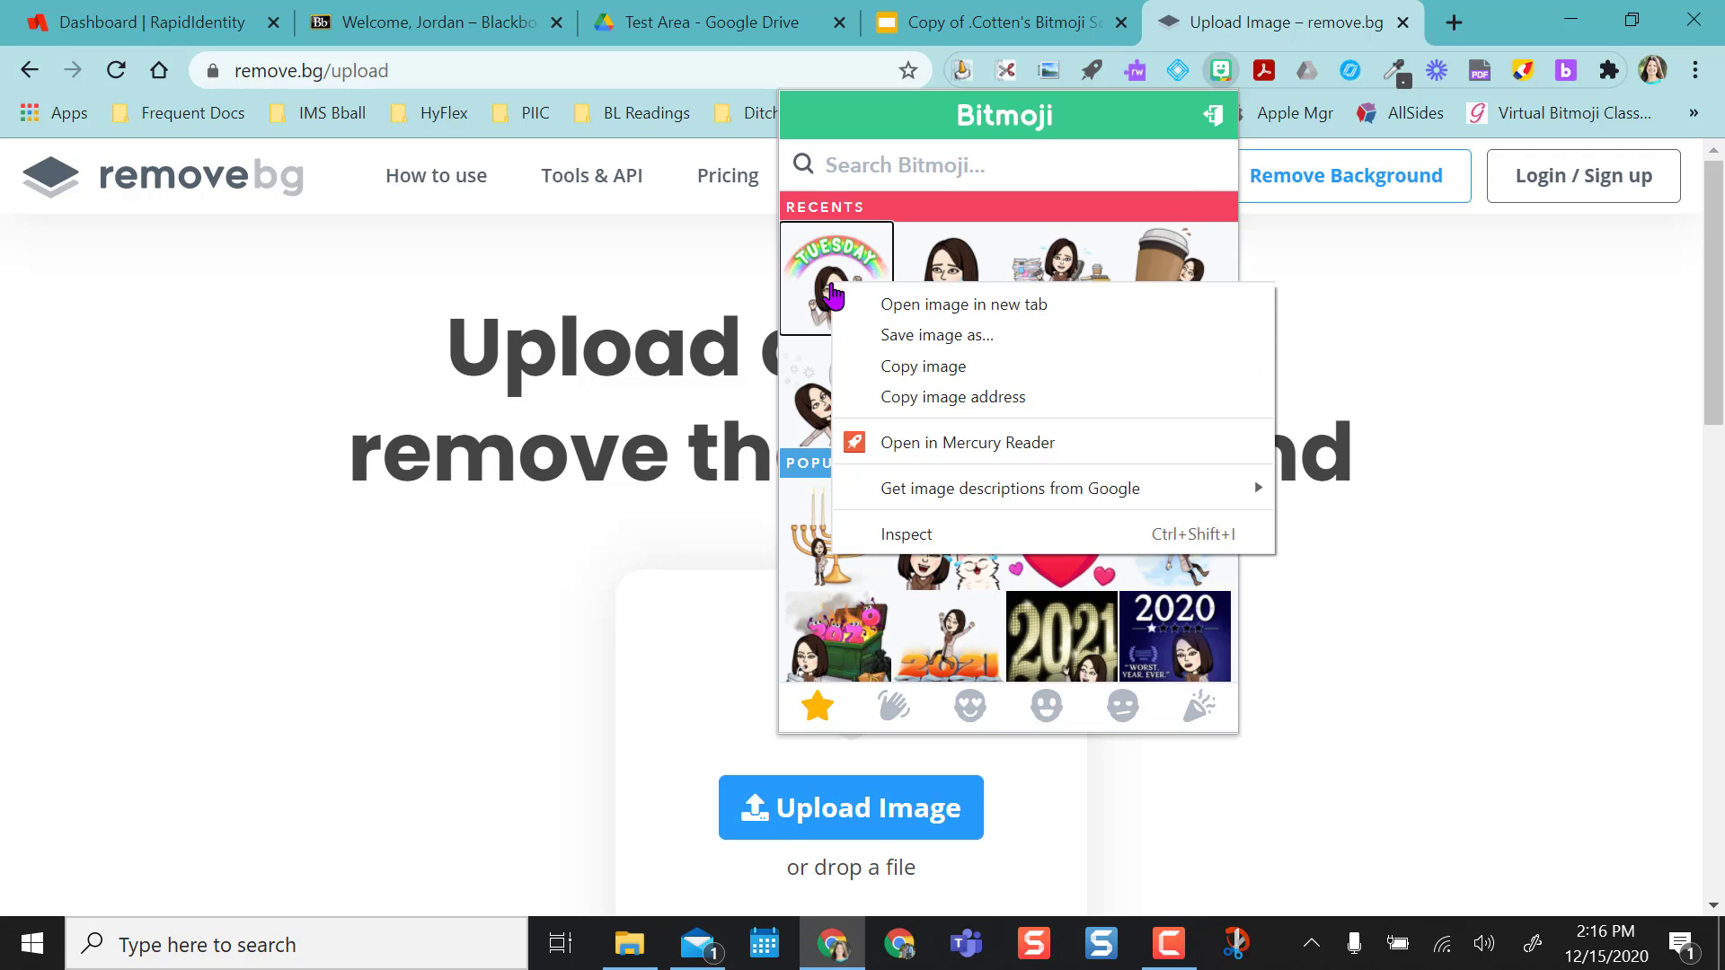
pyautogui.click(913, 341)
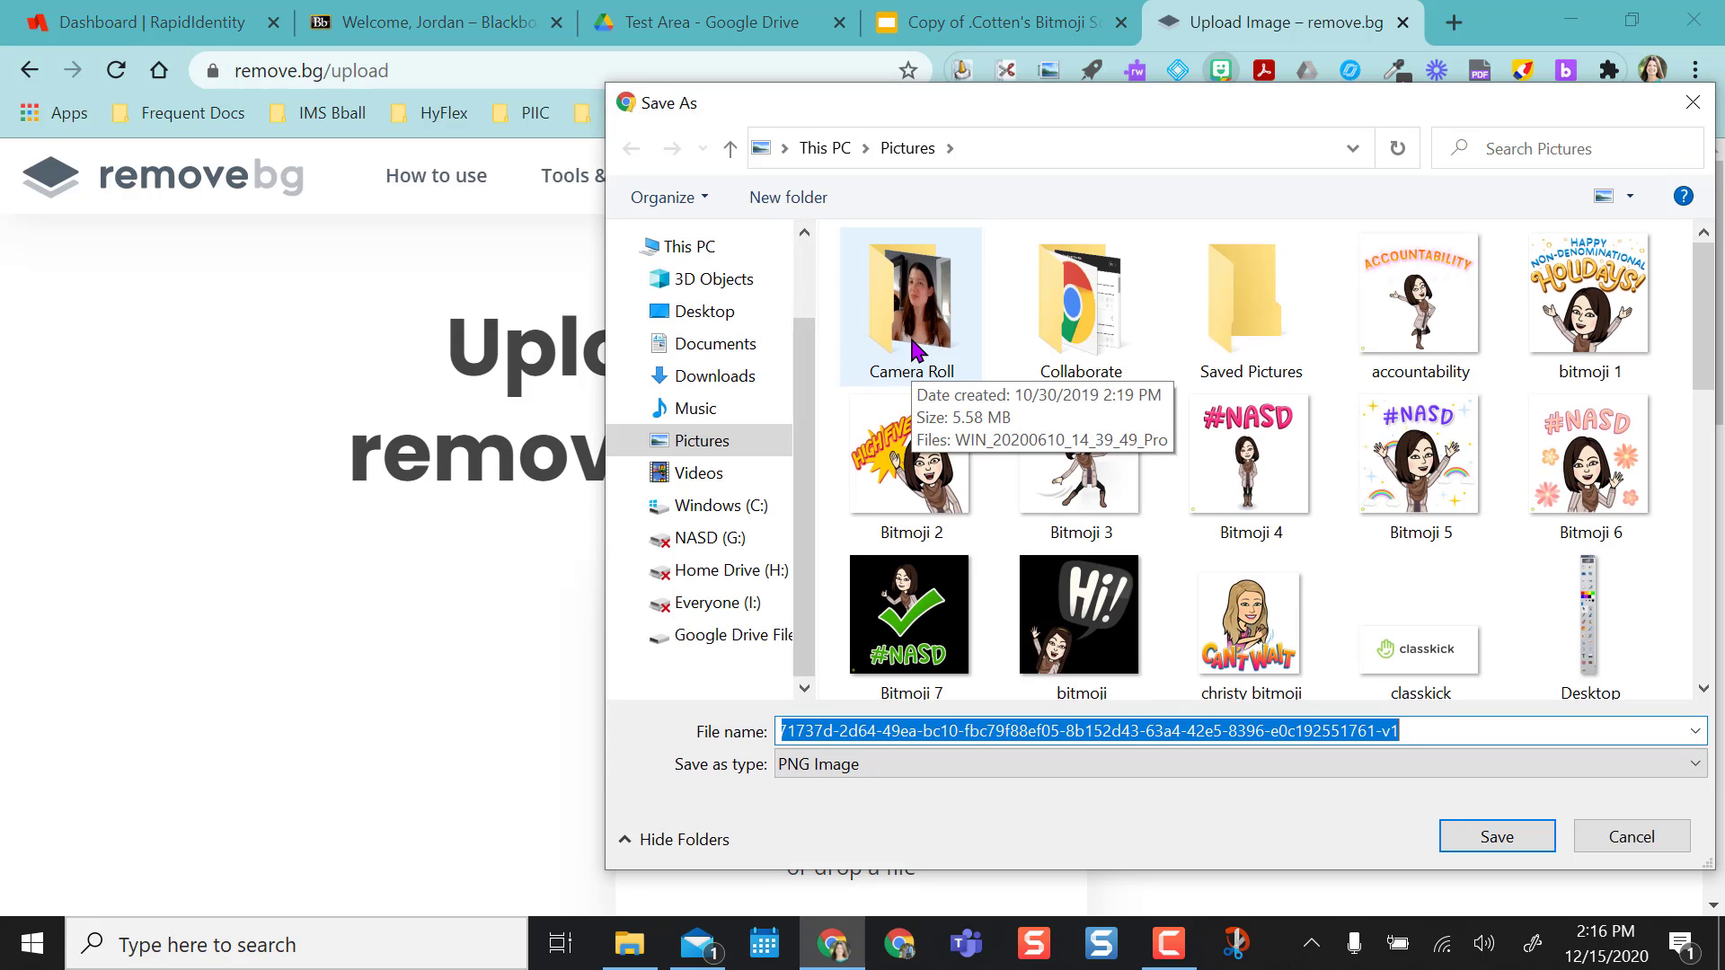
pyautogui.write('nam;e')
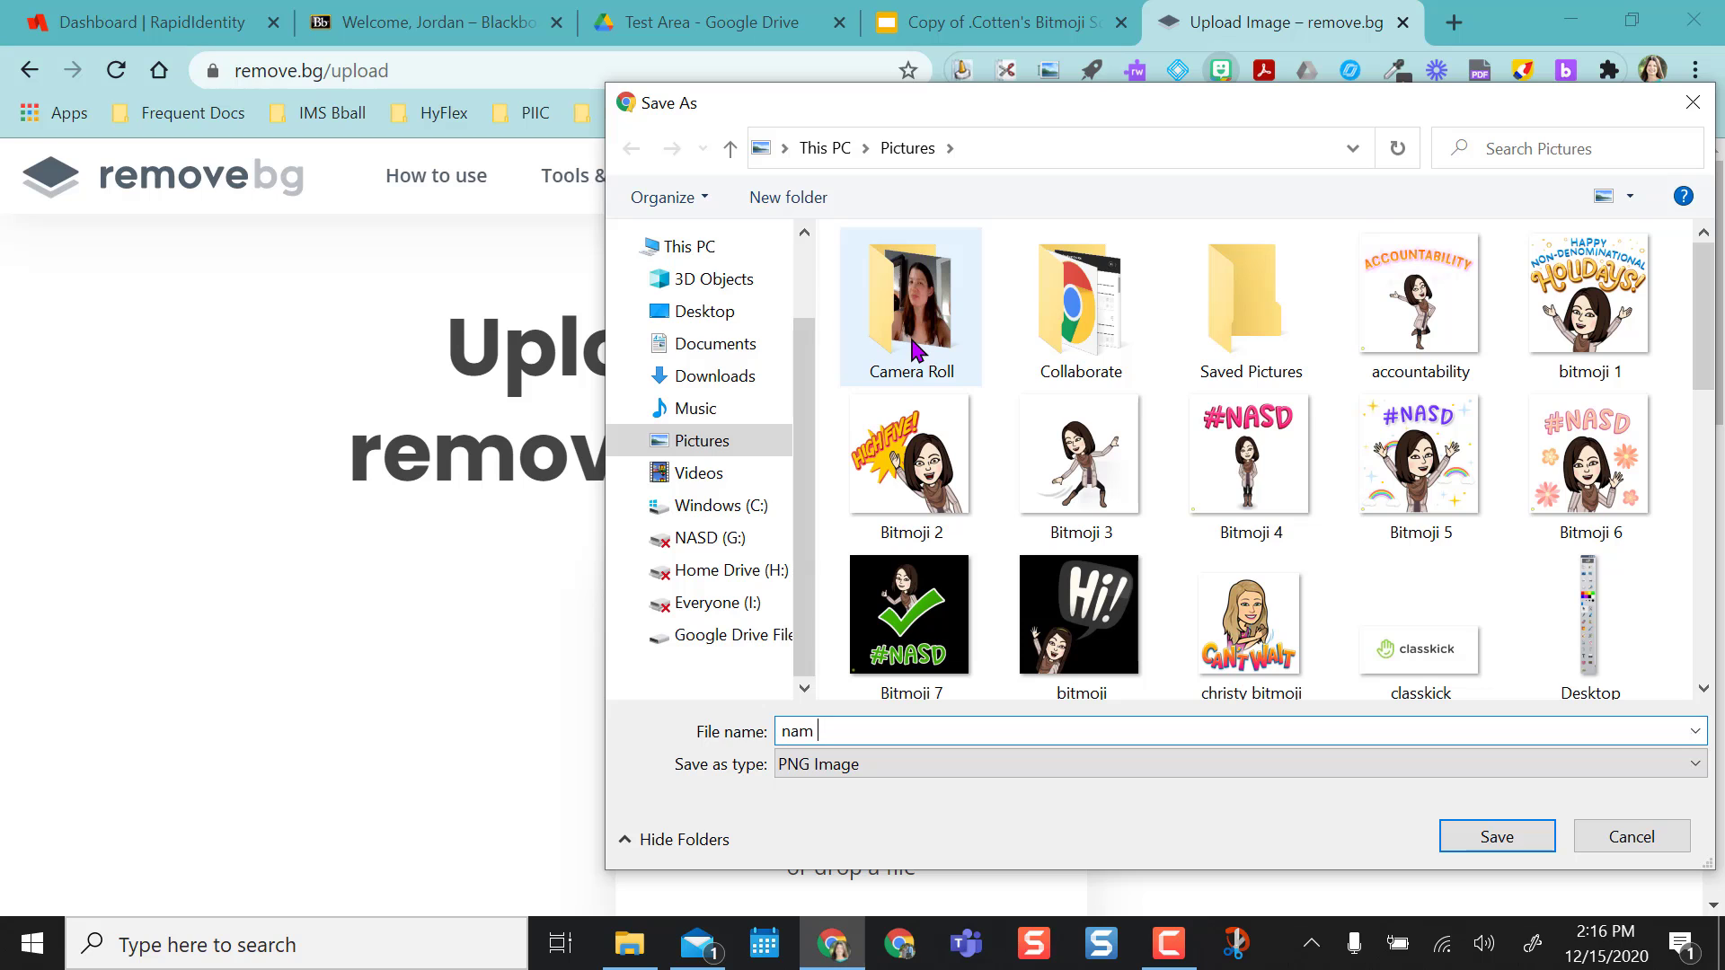
pyautogui.click(1498, 837)
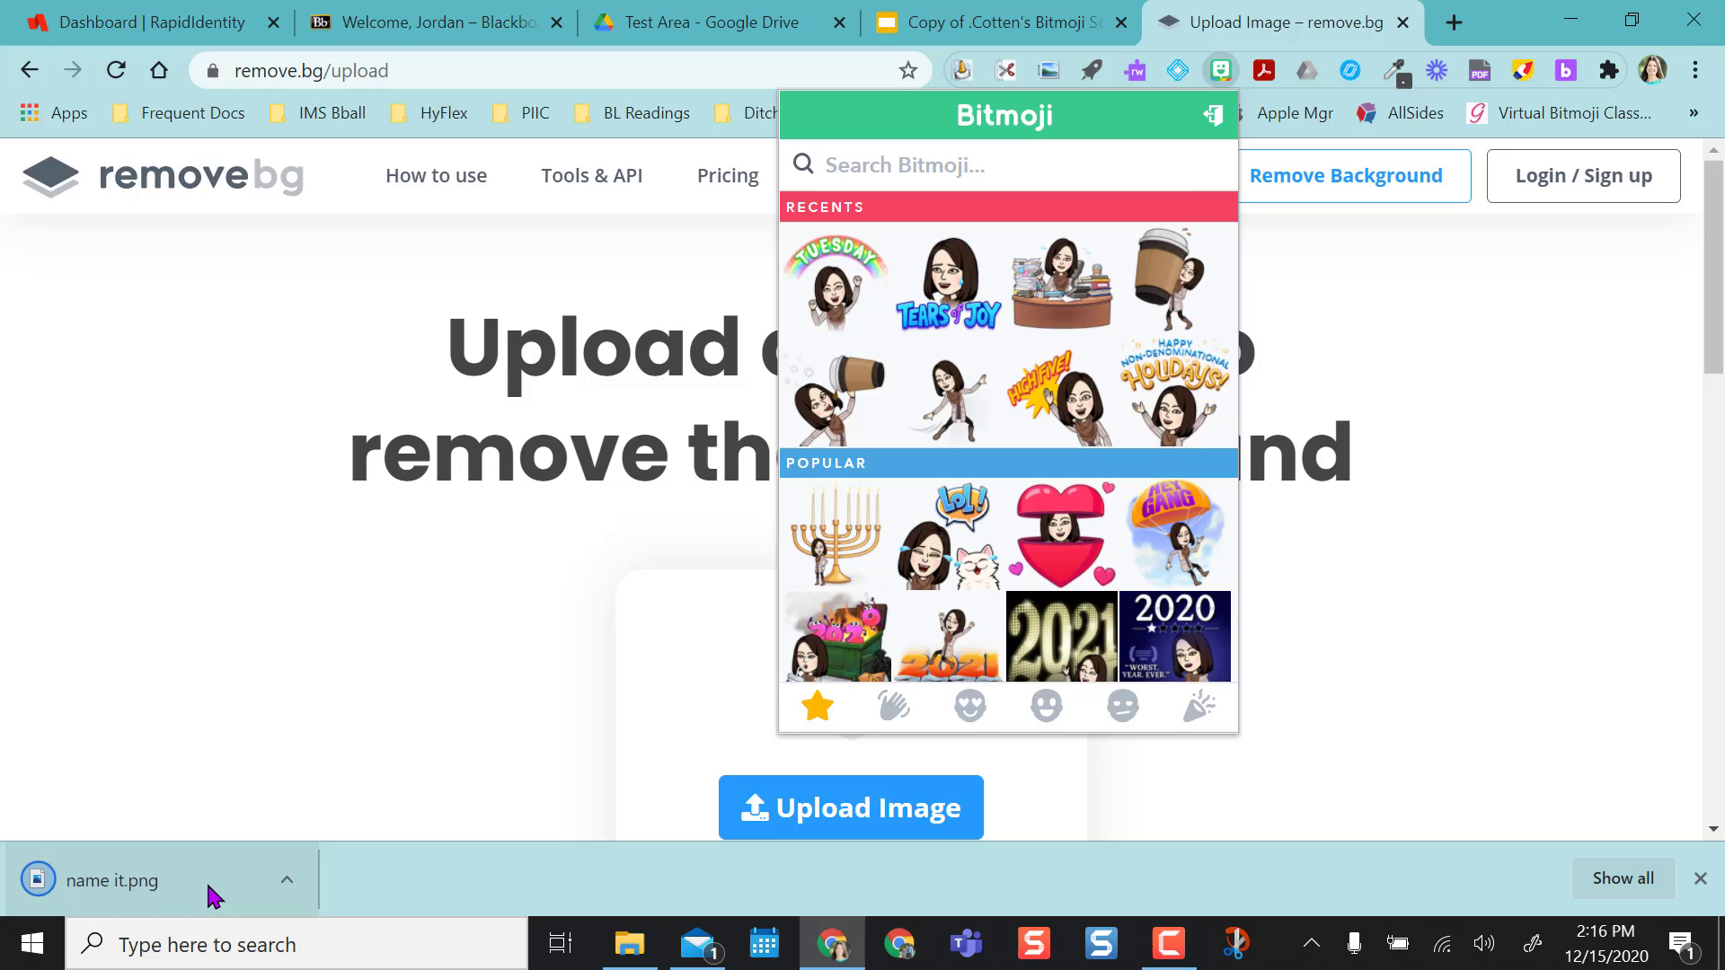
# Drop name it.png onto remove.bg to cut the Tuesday Bitmoji out of its background
pyautogui.click(269, 635)
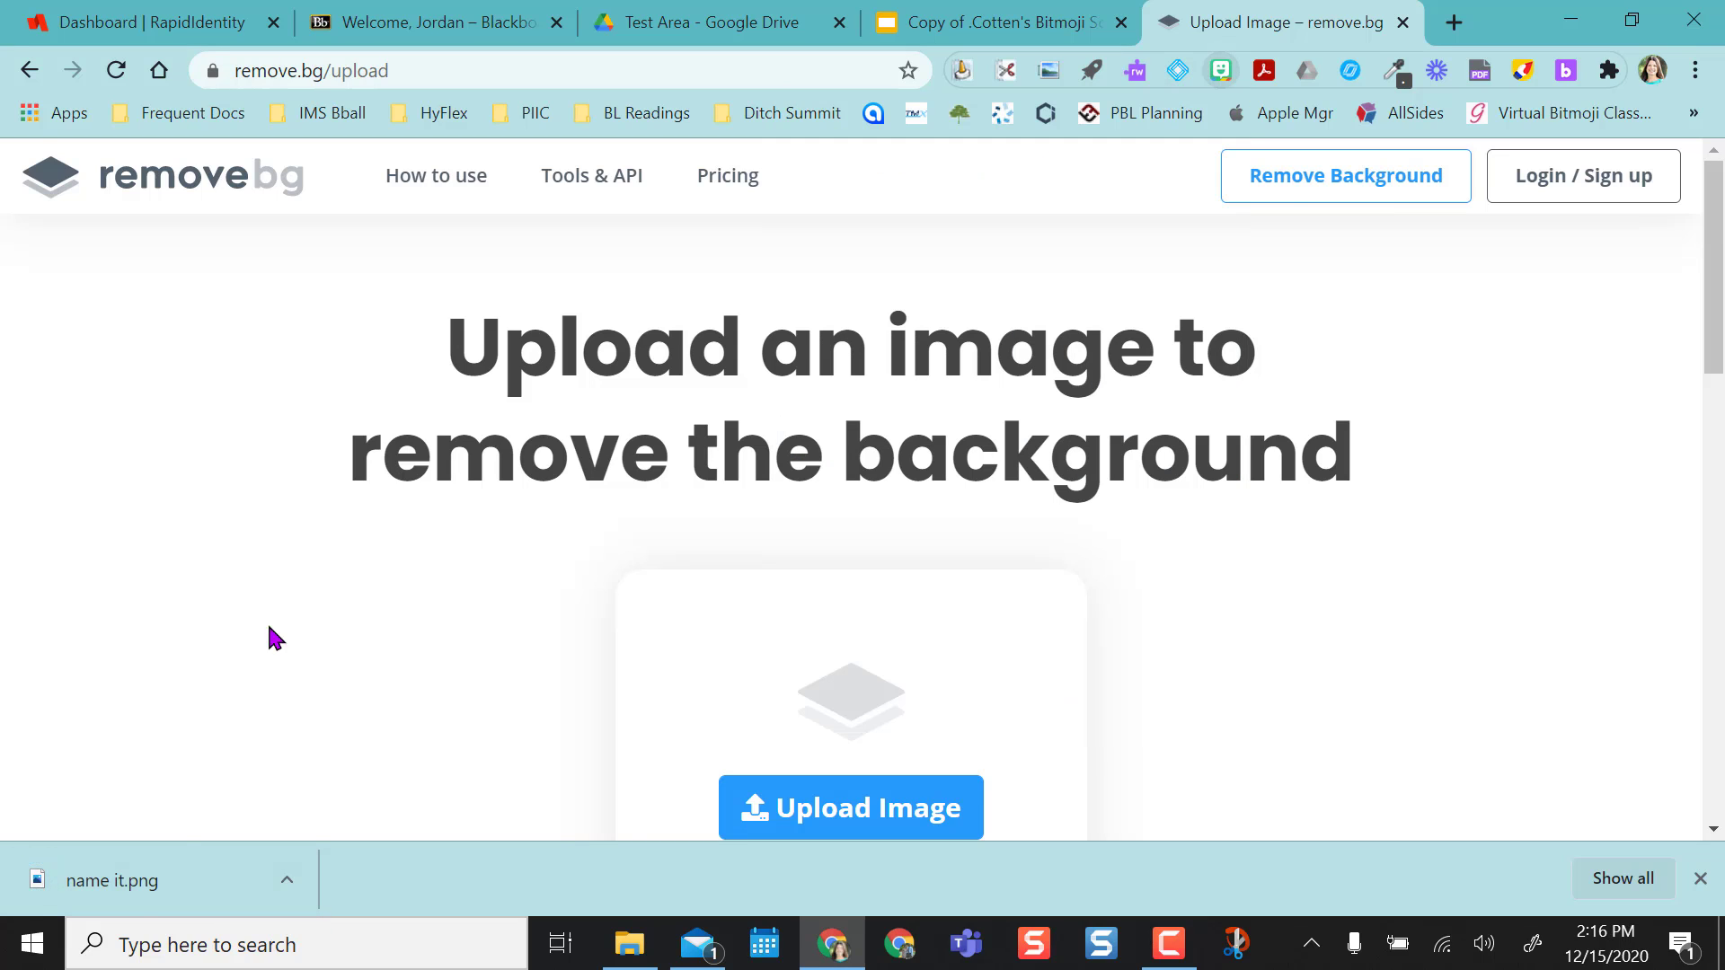
pyautogui.moveTo(117, 885); pyautogui.dragTo(878, 593)
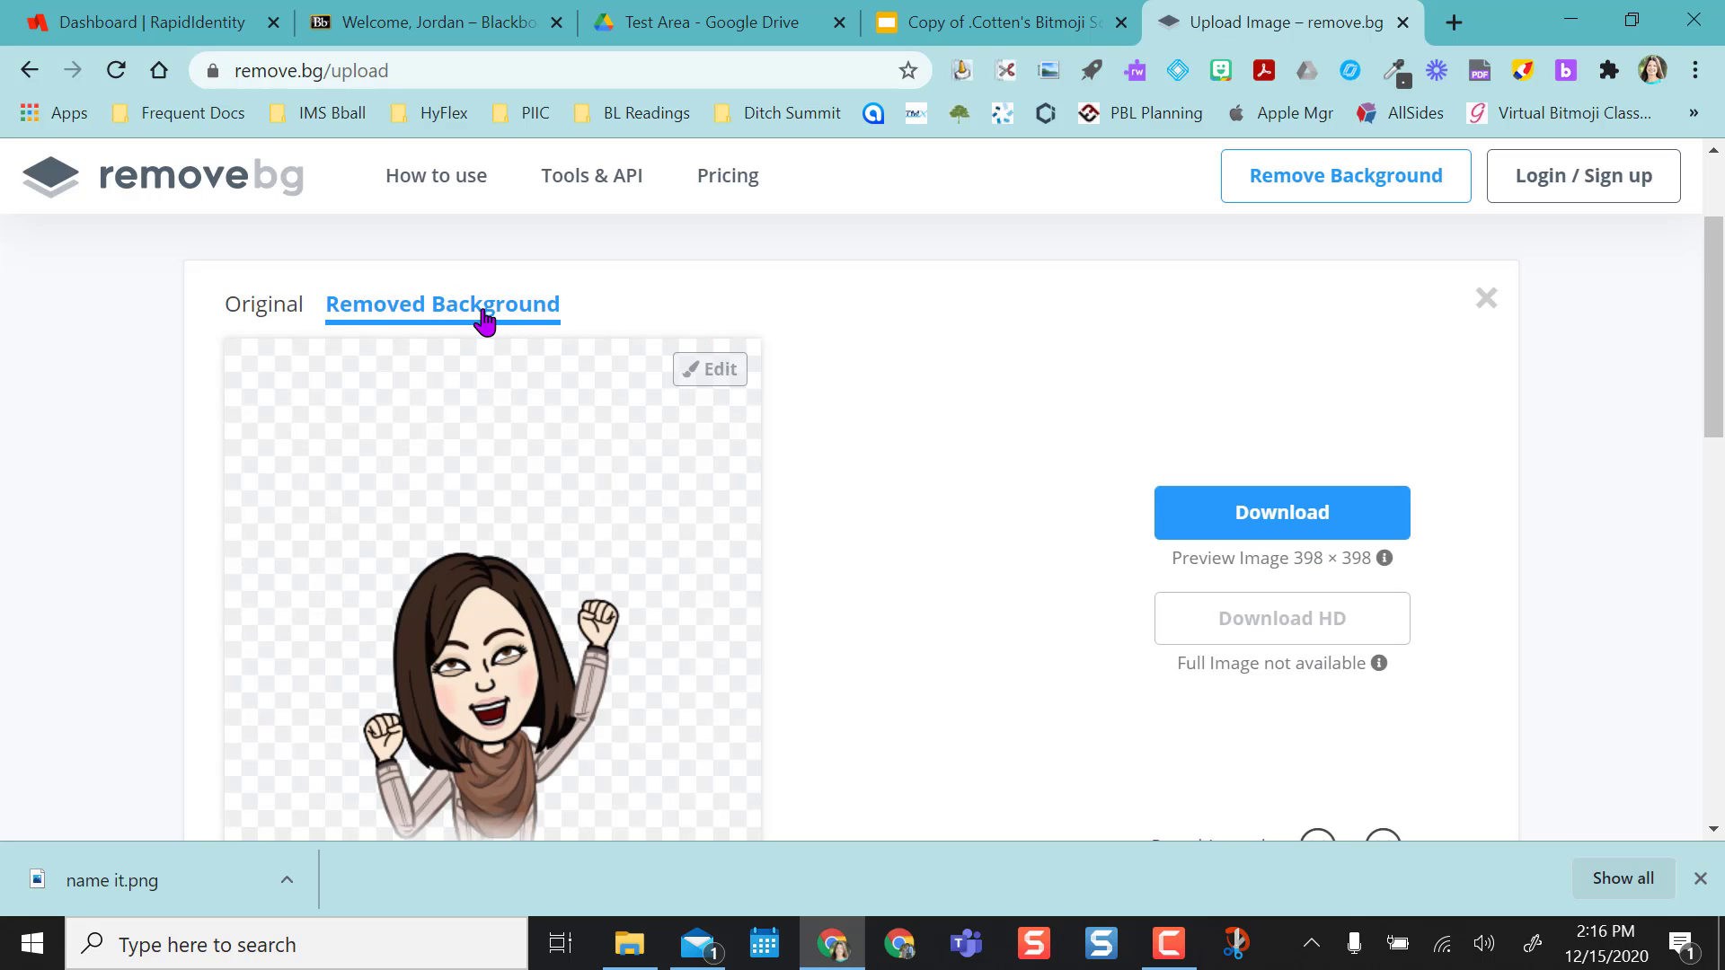
pyautogui.click(1701, 878)
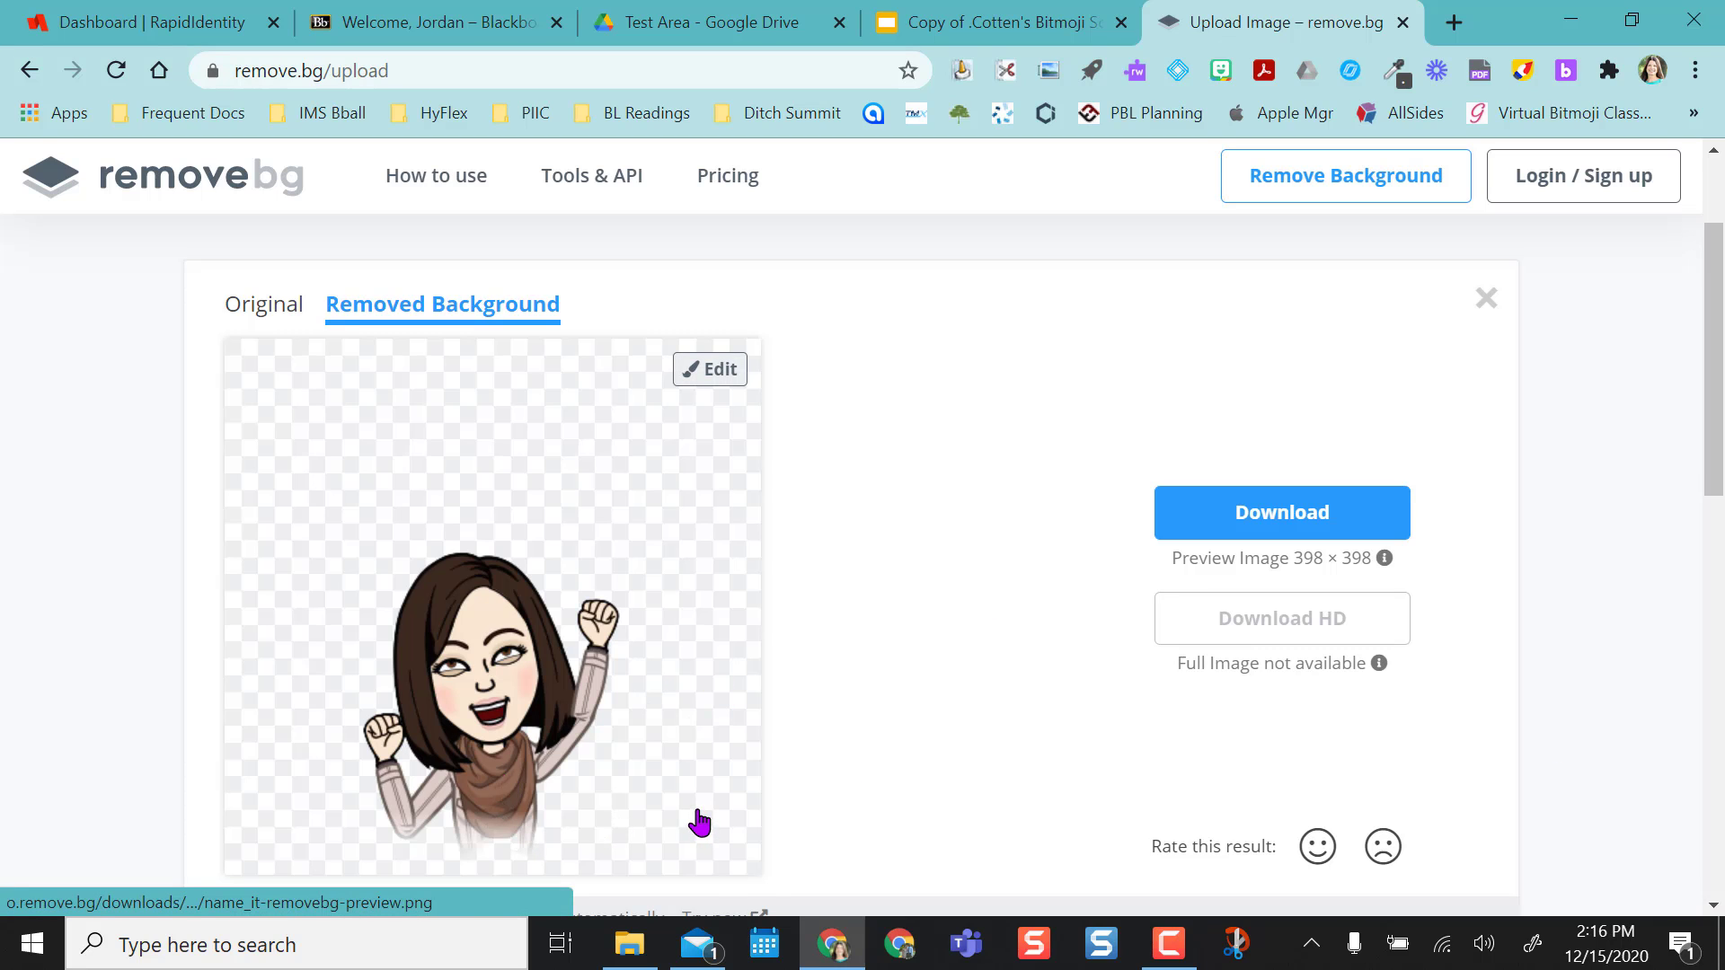
# In the remove.bg editor, erase and then restore the scarf and sweater area
pyautogui.click(718, 372)
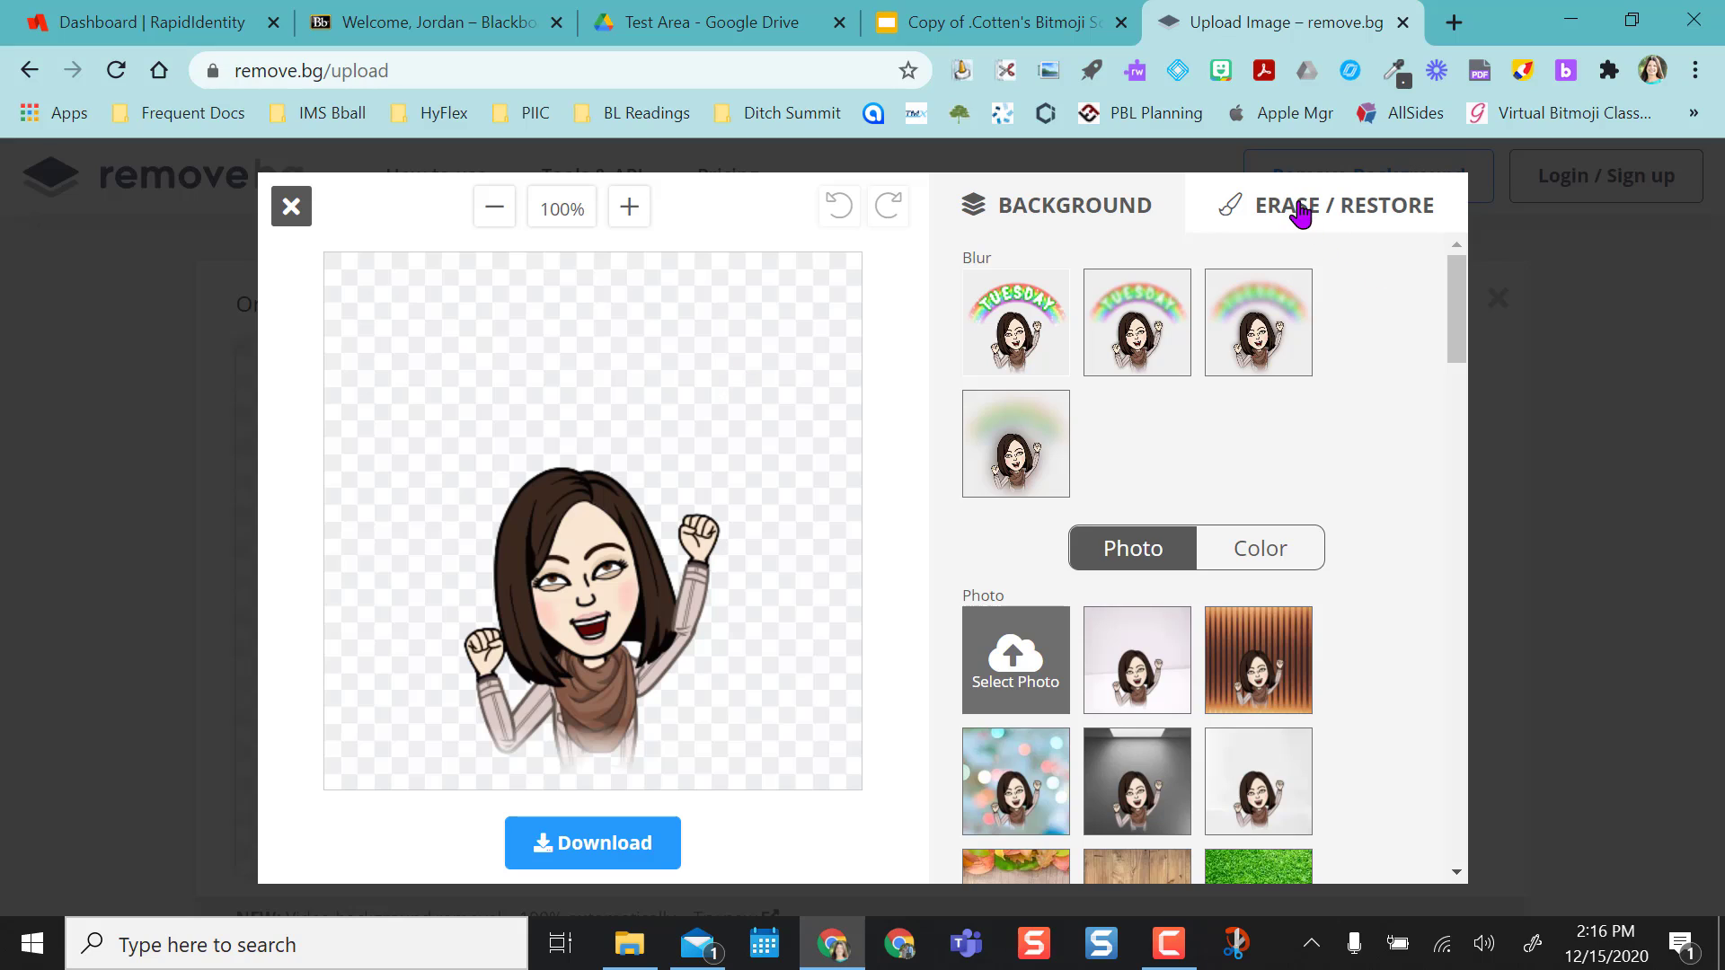
pyautogui.click(1300, 213)
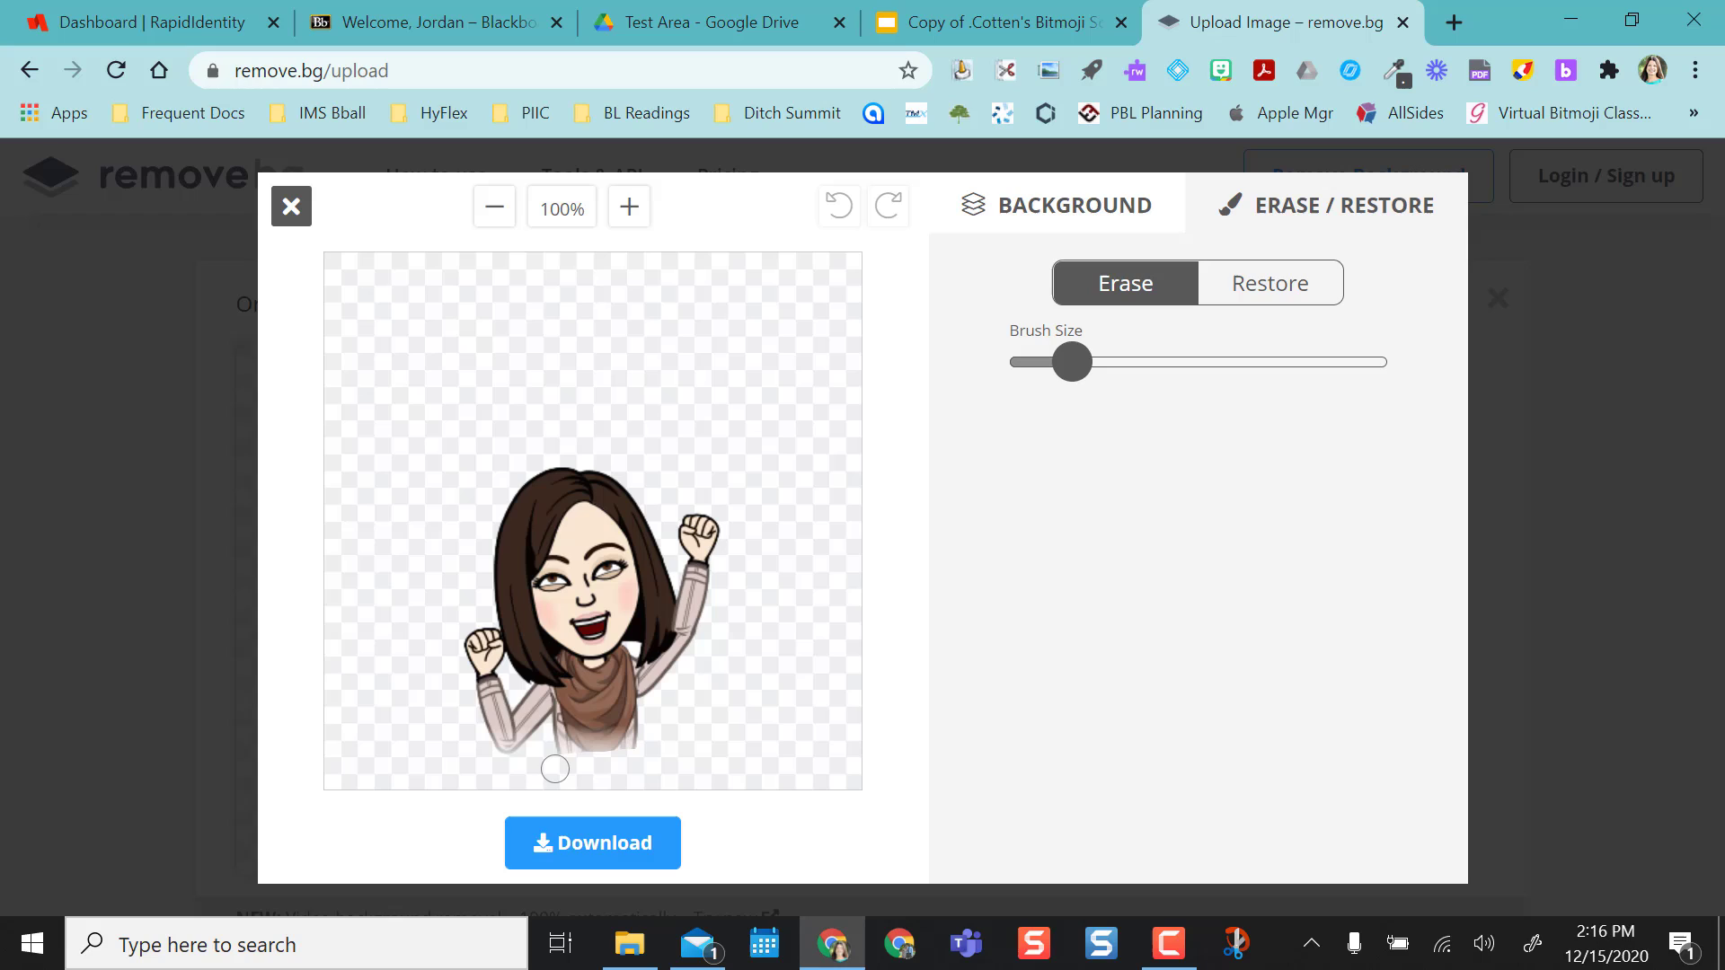
pyautogui.moveTo(586, 762)
pyautogui.mouseDown()
pyautogui.moveTo(666, 740)
pyautogui.moveTo(559, 742)
pyautogui.moveTo(564, 716)
pyautogui.moveTo(620, 725)
pyautogui.moveTo(618, 705)
pyautogui.mouseUp()
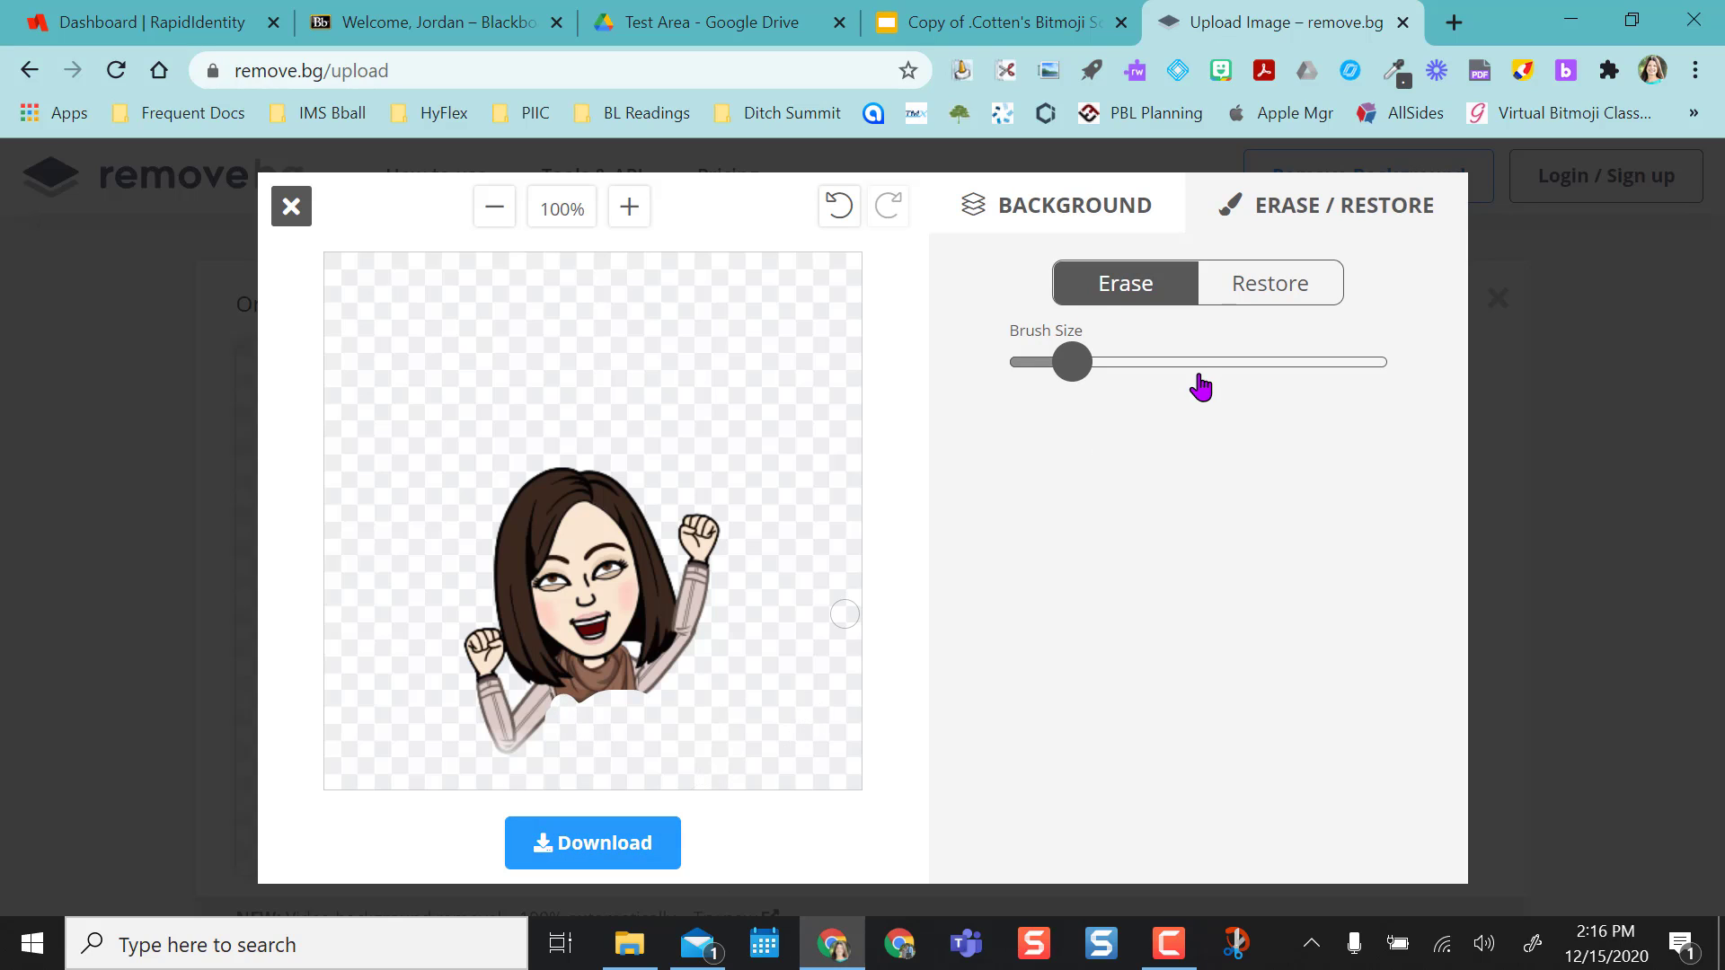
pyautogui.click(1263, 293)
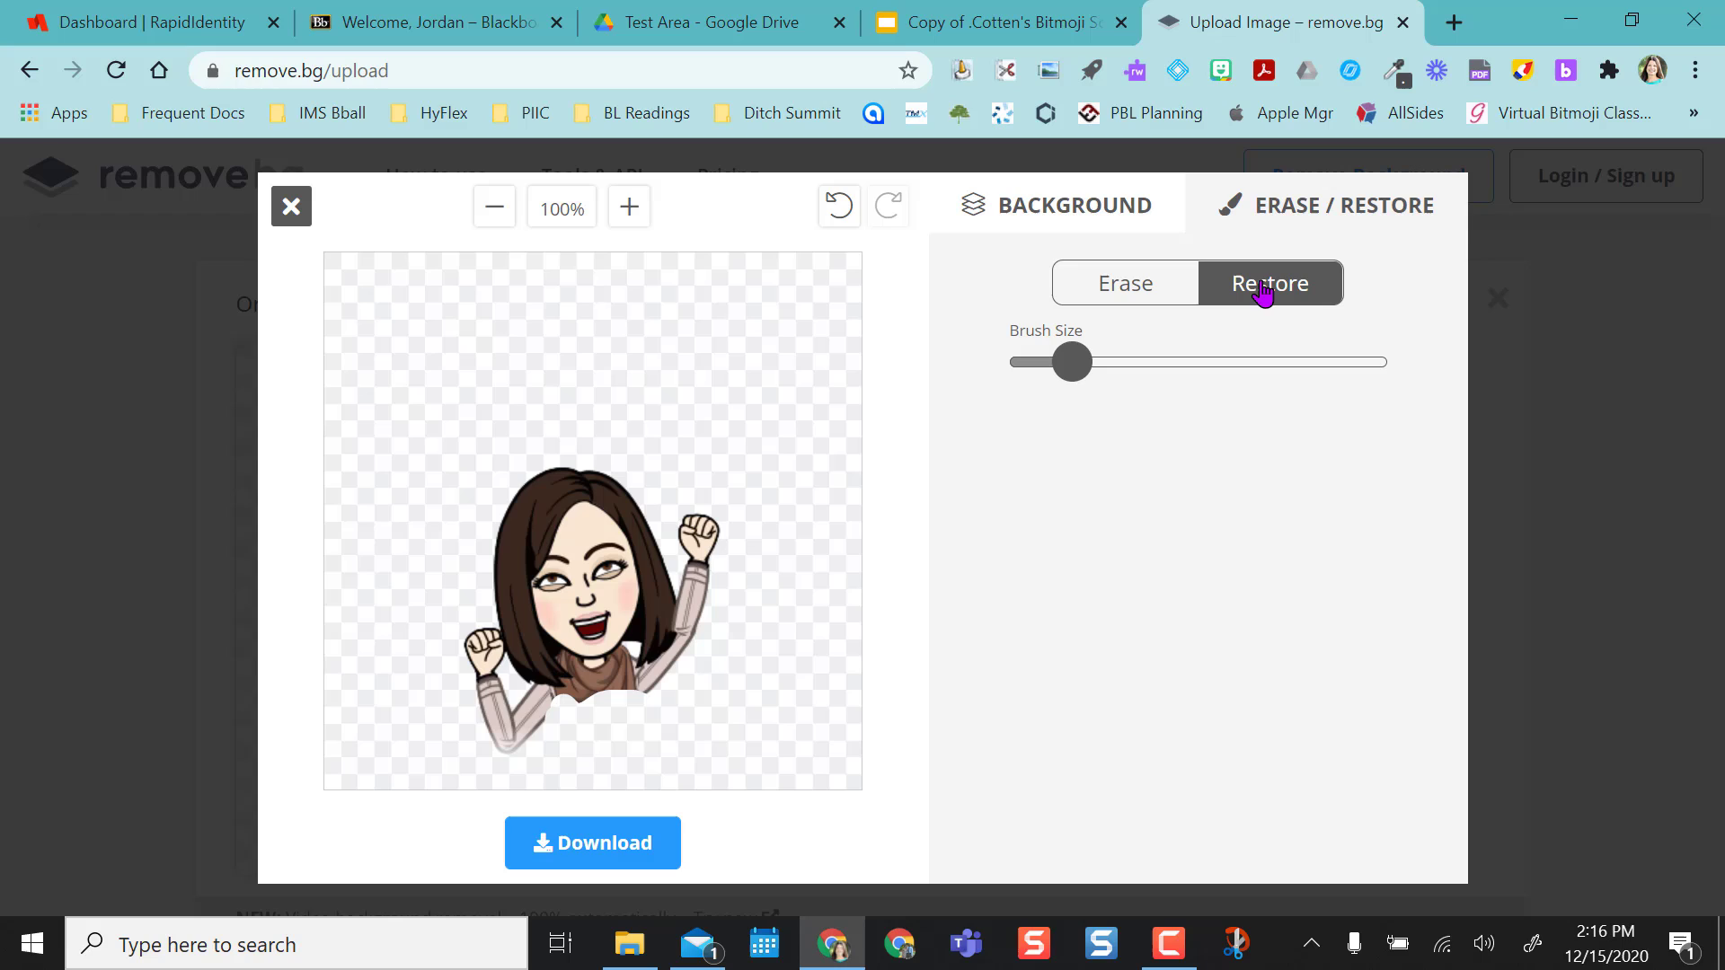
pyautogui.moveTo(540, 715)
pyautogui.mouseDown()
pyautogui.moveTo(651, 682)
pyautogui.moveTo(659, 695)
pyautogui.moveTo(556, 726)
pyautogui.moveTo(659, 714)
pyautogui.moveTo(603, 742)
pyautogui.moveTo(537, 729)
pyautogui.moveTo(559, 759)
pyautogui.moveTo(654, 762)
pyautogui.moveTo(570, 776)
pyautogui.mouseUp()
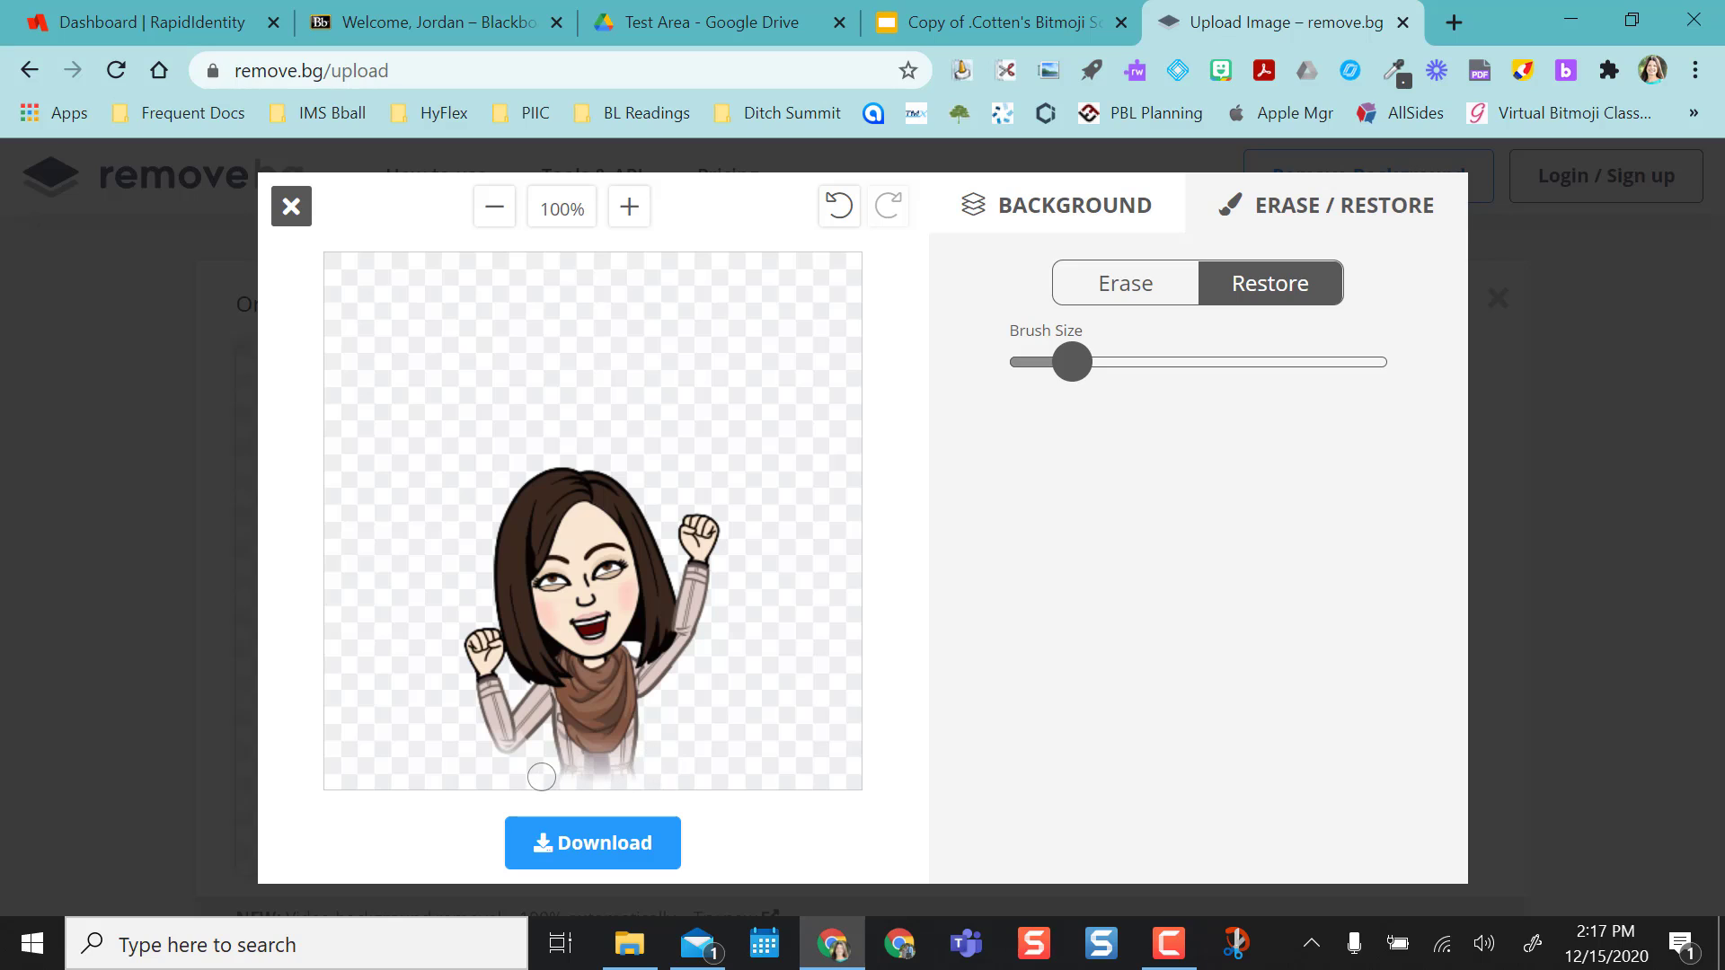
# Erase the TUESDAY rainbow lettering above the head using a much larger brush
pyautogui.moveTo(565, 335); pyautogui.dragTo(378, 426)
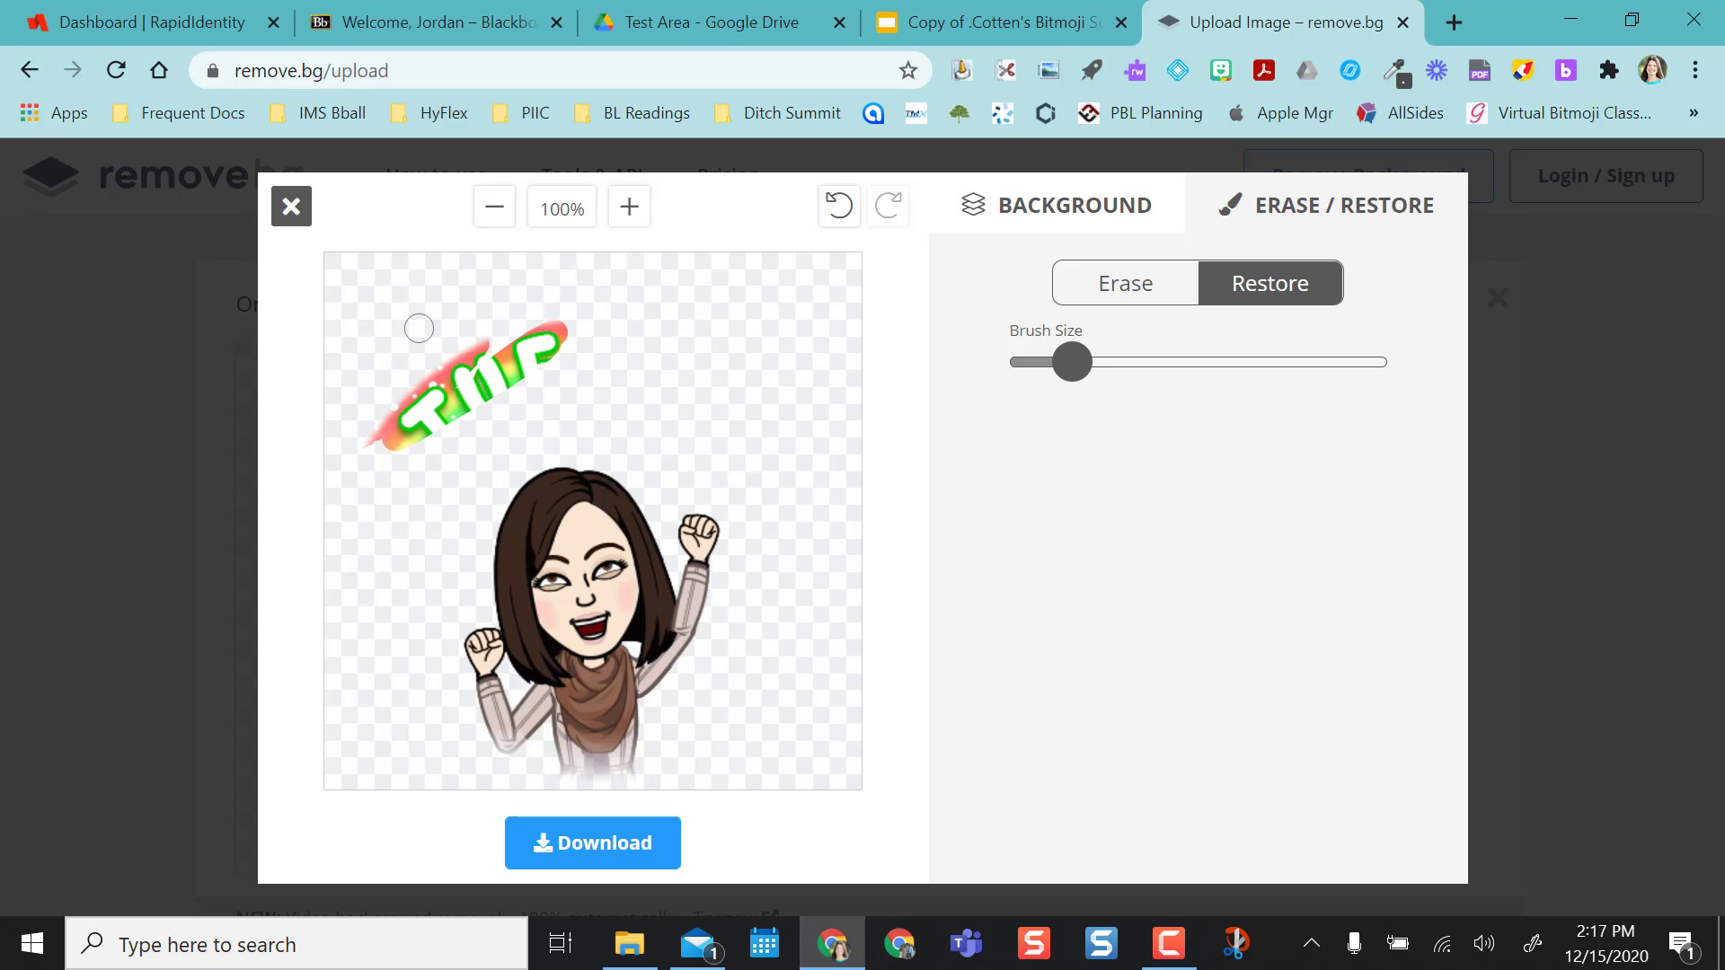
pyautogui.moveTo(531, 337)
pyautogui.mouseDown()
pyautogui.moveTo(422, 454)
pyautogui.moveTo(486, 452)
pyautogui.moveTo(530, 377)
pyautogui.moveTo(710, 359)
pyautogui.moveTo(683, 395)
pyautogui.moveTo(719, 445)
pyautogui.moveTo(656, 418)
pyautogui.mouseUp()
pyautogui.moveTo(572, 337)
pyautogui.mouseDown()
pyautogui.moveTo(646, 328)
pyautogui.moveTo(743, 410)
pyautogui.mouseUp()
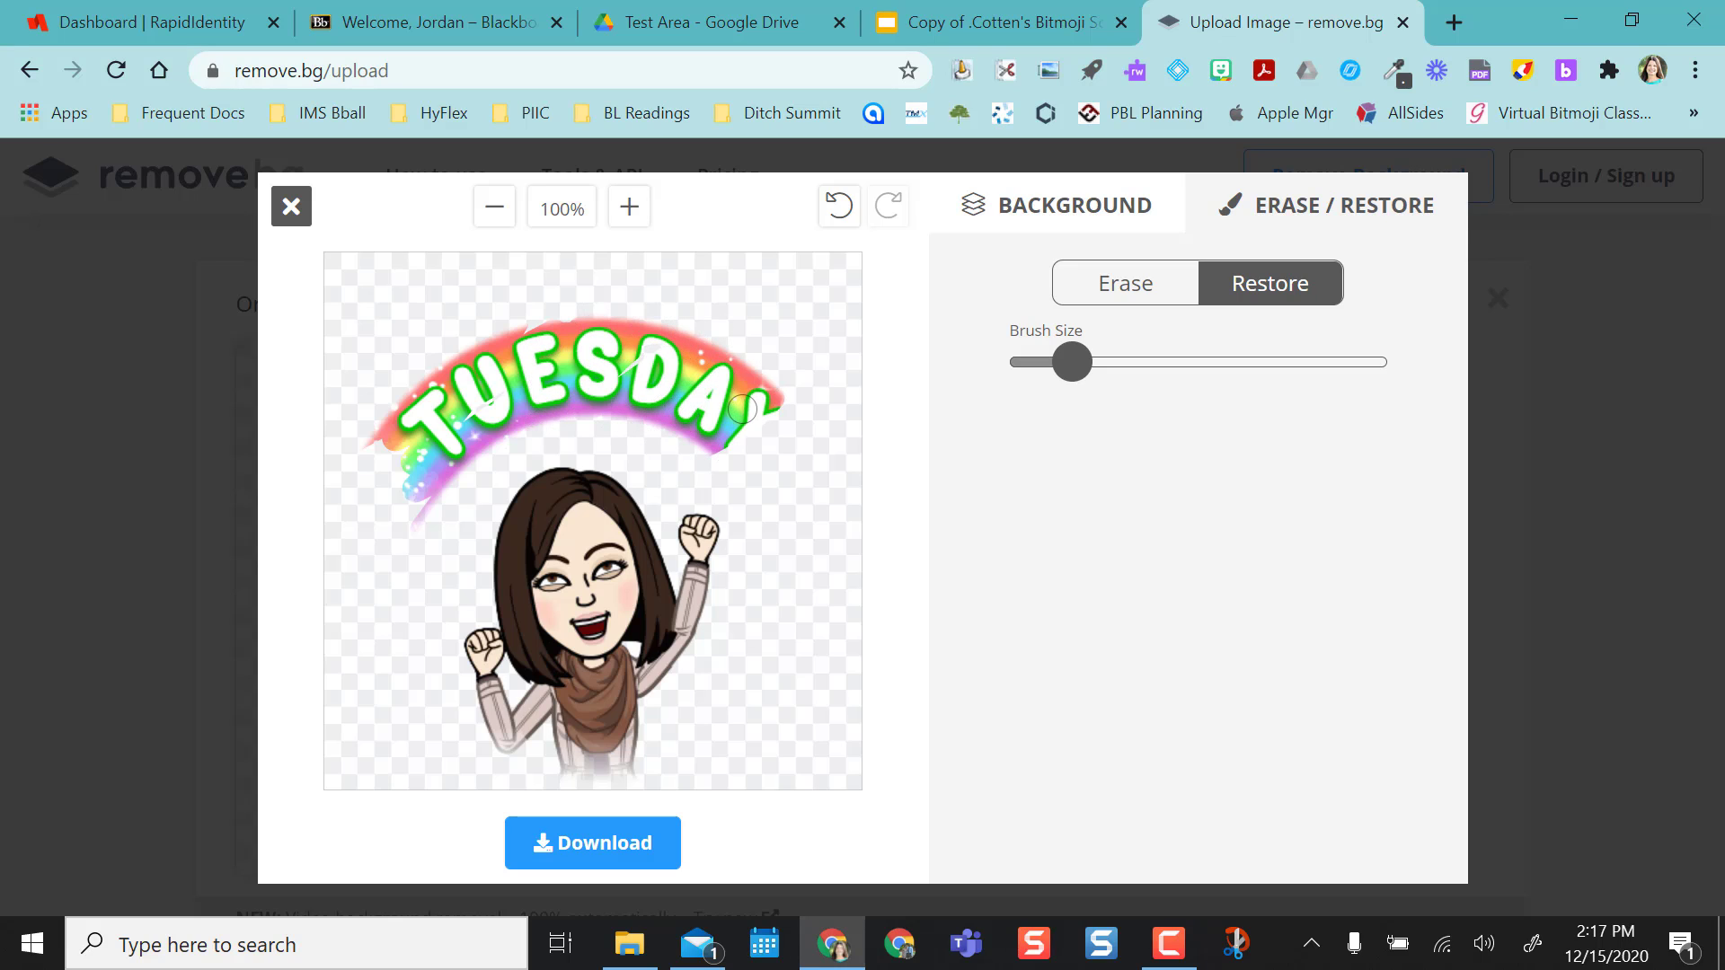
pyautogui.click(1090, 282)
pyautogui.moveTo(387, 422)
pyautogui.mouseDown()
pyautogui.moveTo(435, 443)
pyautogui.moveTo(510, 353)
pyautogui.moveTo(641, 358)
pyautogui.mouseUp()
pyautogui.moveTo(1073, 364); pyautogui.dragTo(1367, 363)
pyautogui.moveTo(904, 382)
pyautogui.mouseDown()
pyautogui.moveTo(732, 417)
pyautogui.moveTo(691, 393)
pyautogui.moveTo(497, 373)
pyautogui.moveTo(470, 381)
pyautogui.moveTo(465, 418)
pyautogui.moveTo(561, 296)
pyautogui.moveTo(655, 297)
pyautogui.mouseUp()
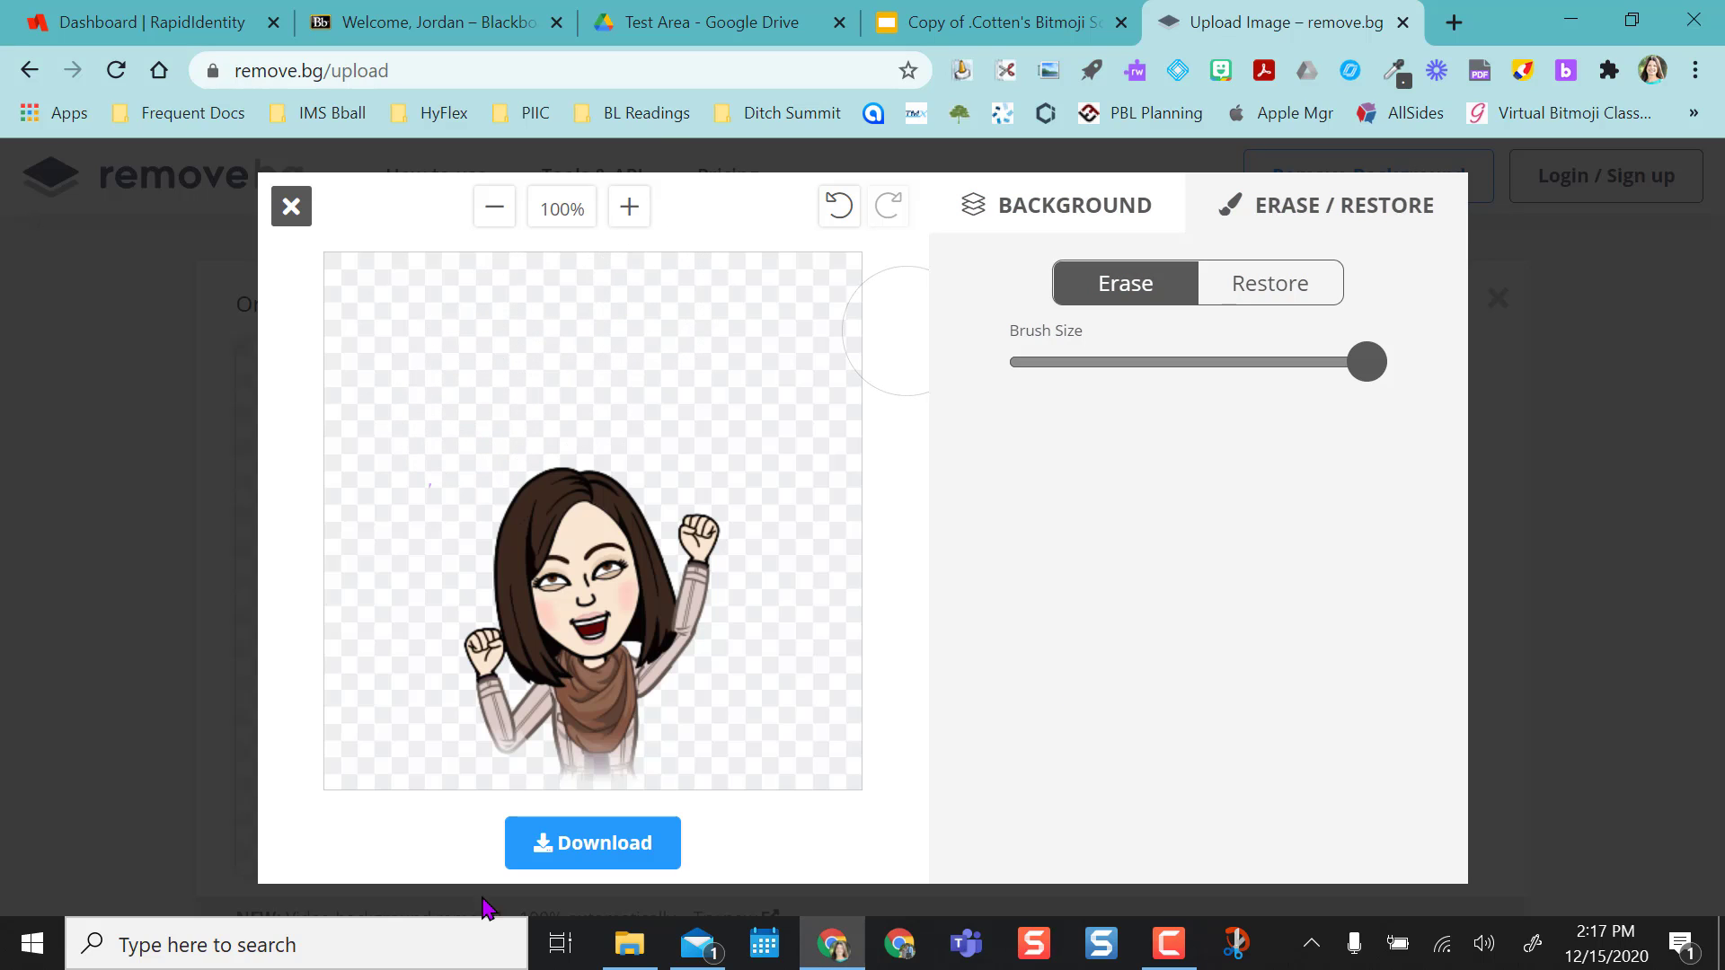
# Download the edited cut-out image and switch to the Bitmoji Scenes slides
pyautogui.click(578, 840)
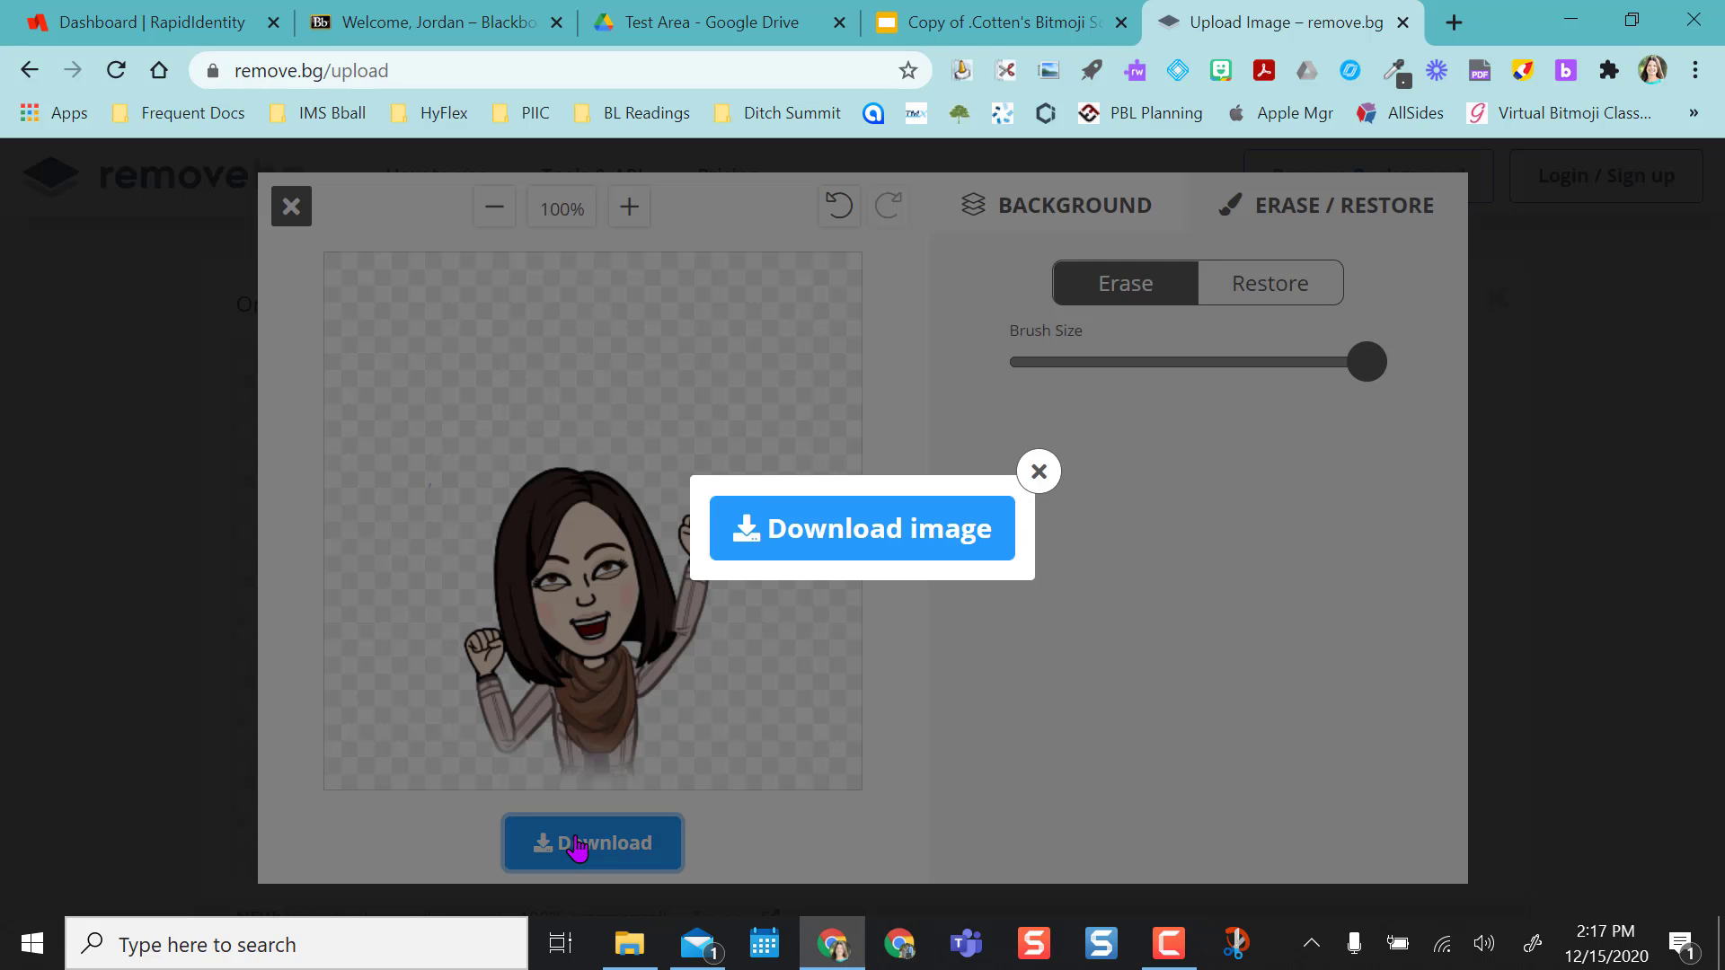
pyautogui.click(804, 554)
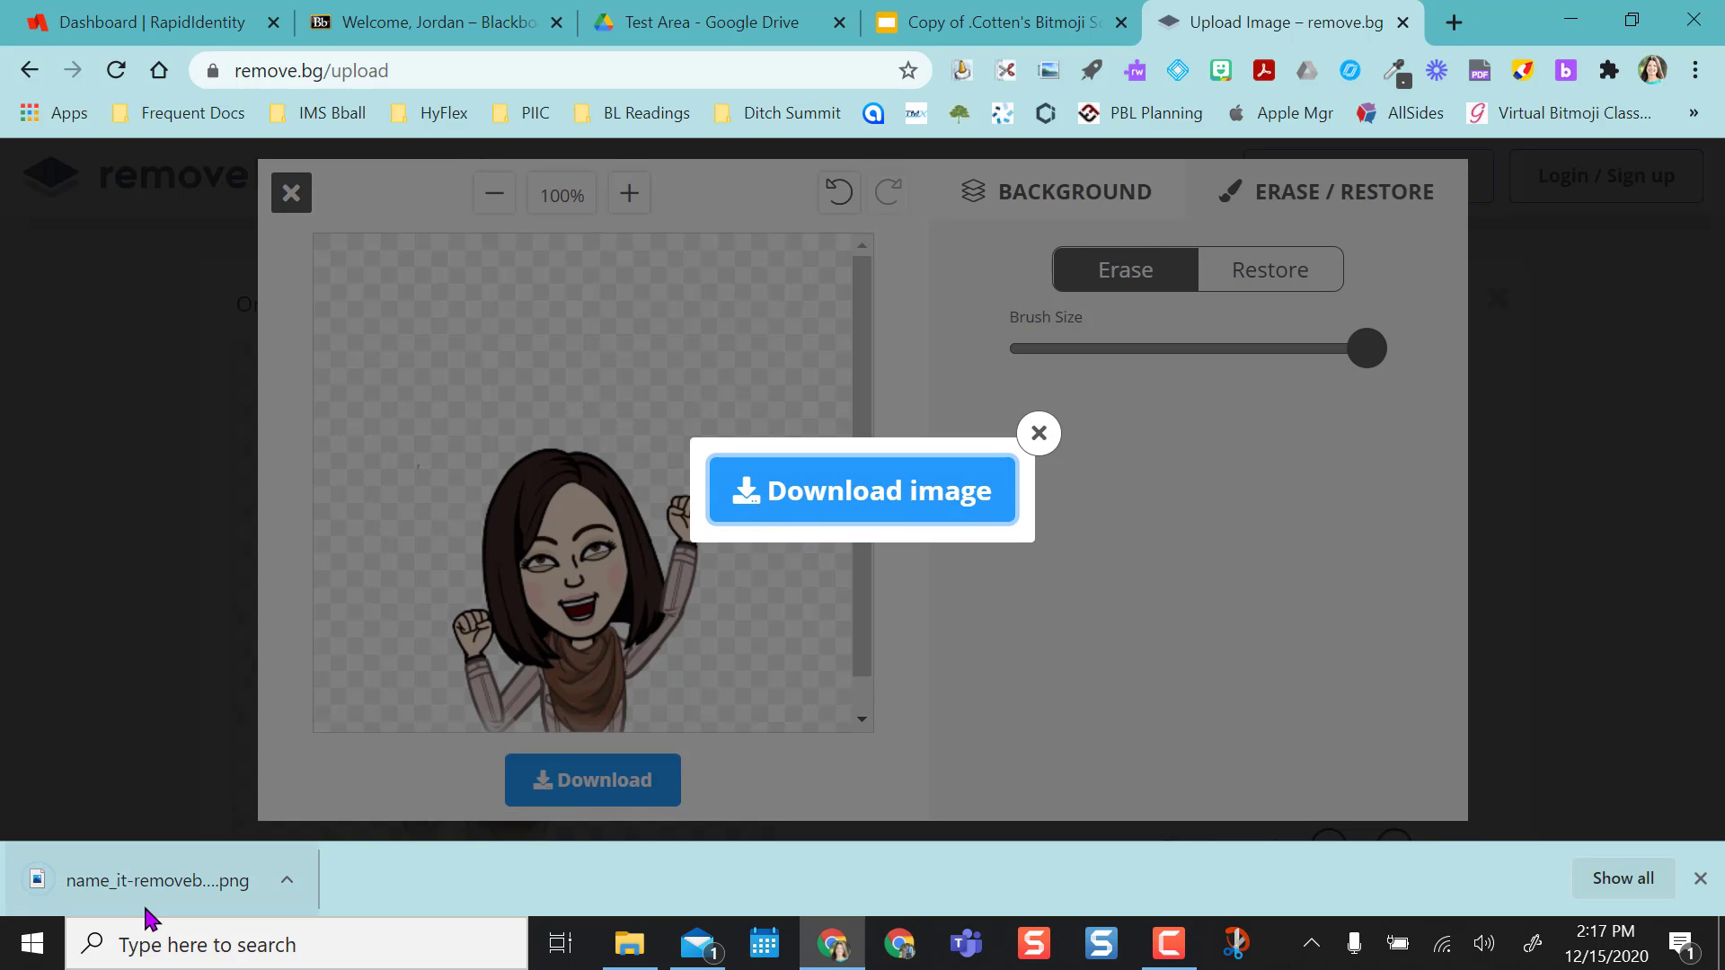
pyautogui.click(926, 24)
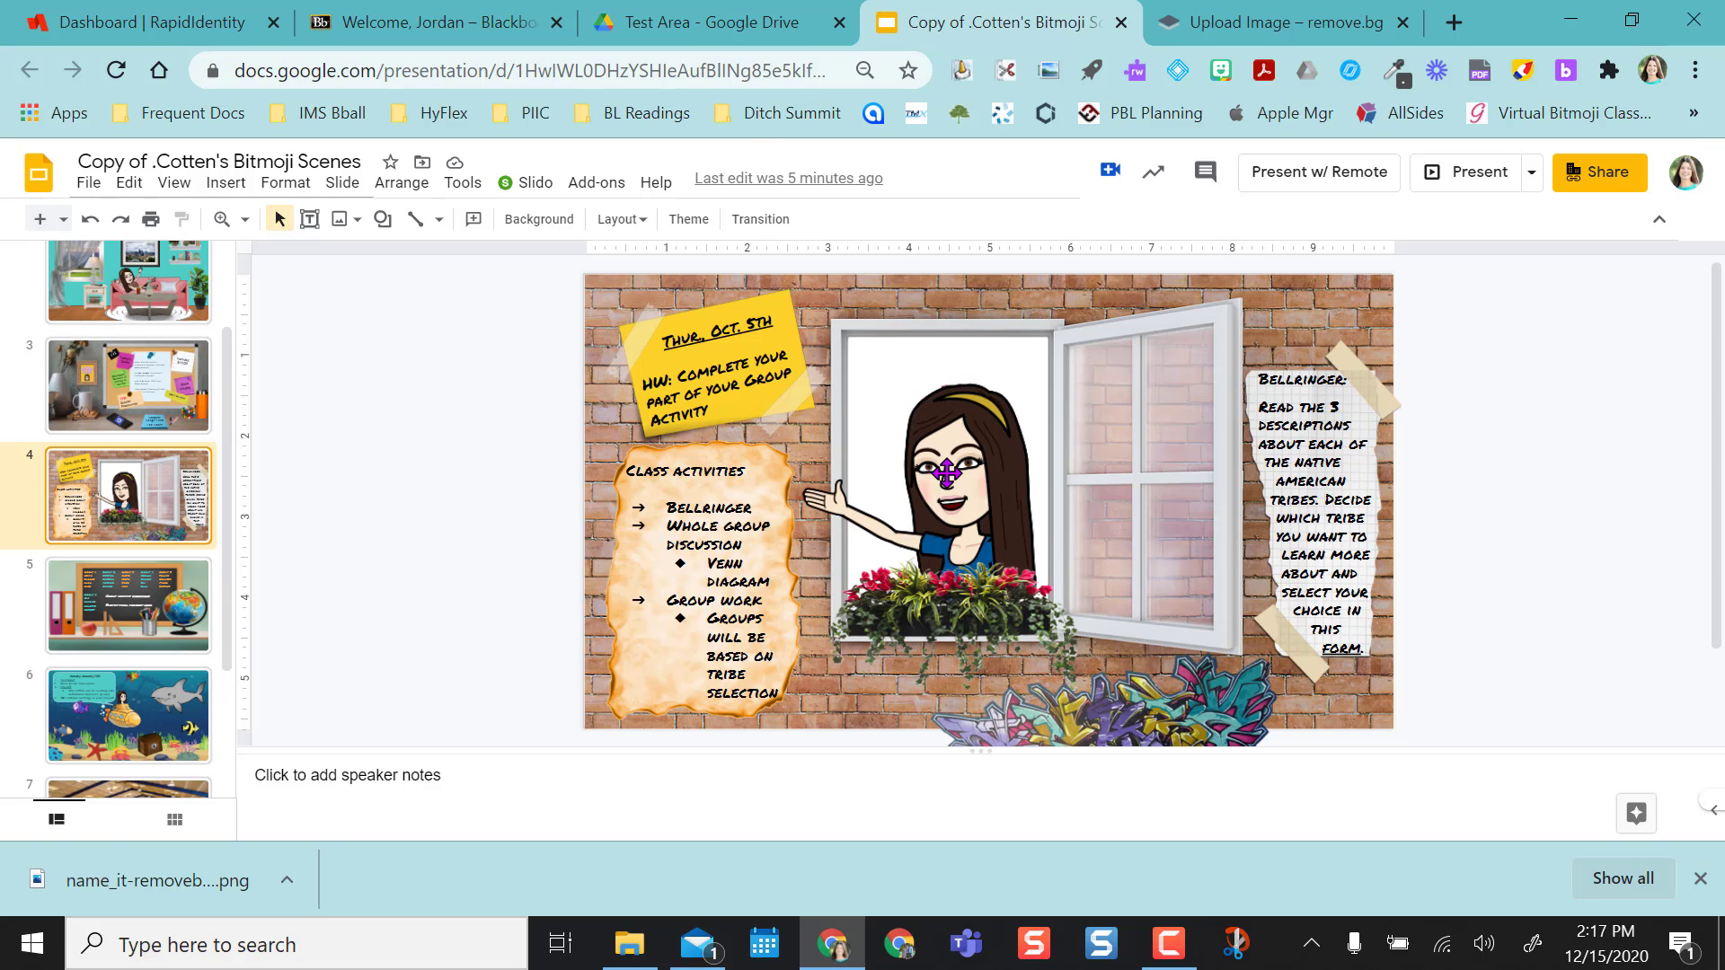
# Replace the original window Bitmoji with the downloaded cut-out and enlarge it
pyautogui.moveTo(131, 901); pyautogui.dragTo(827, 511)
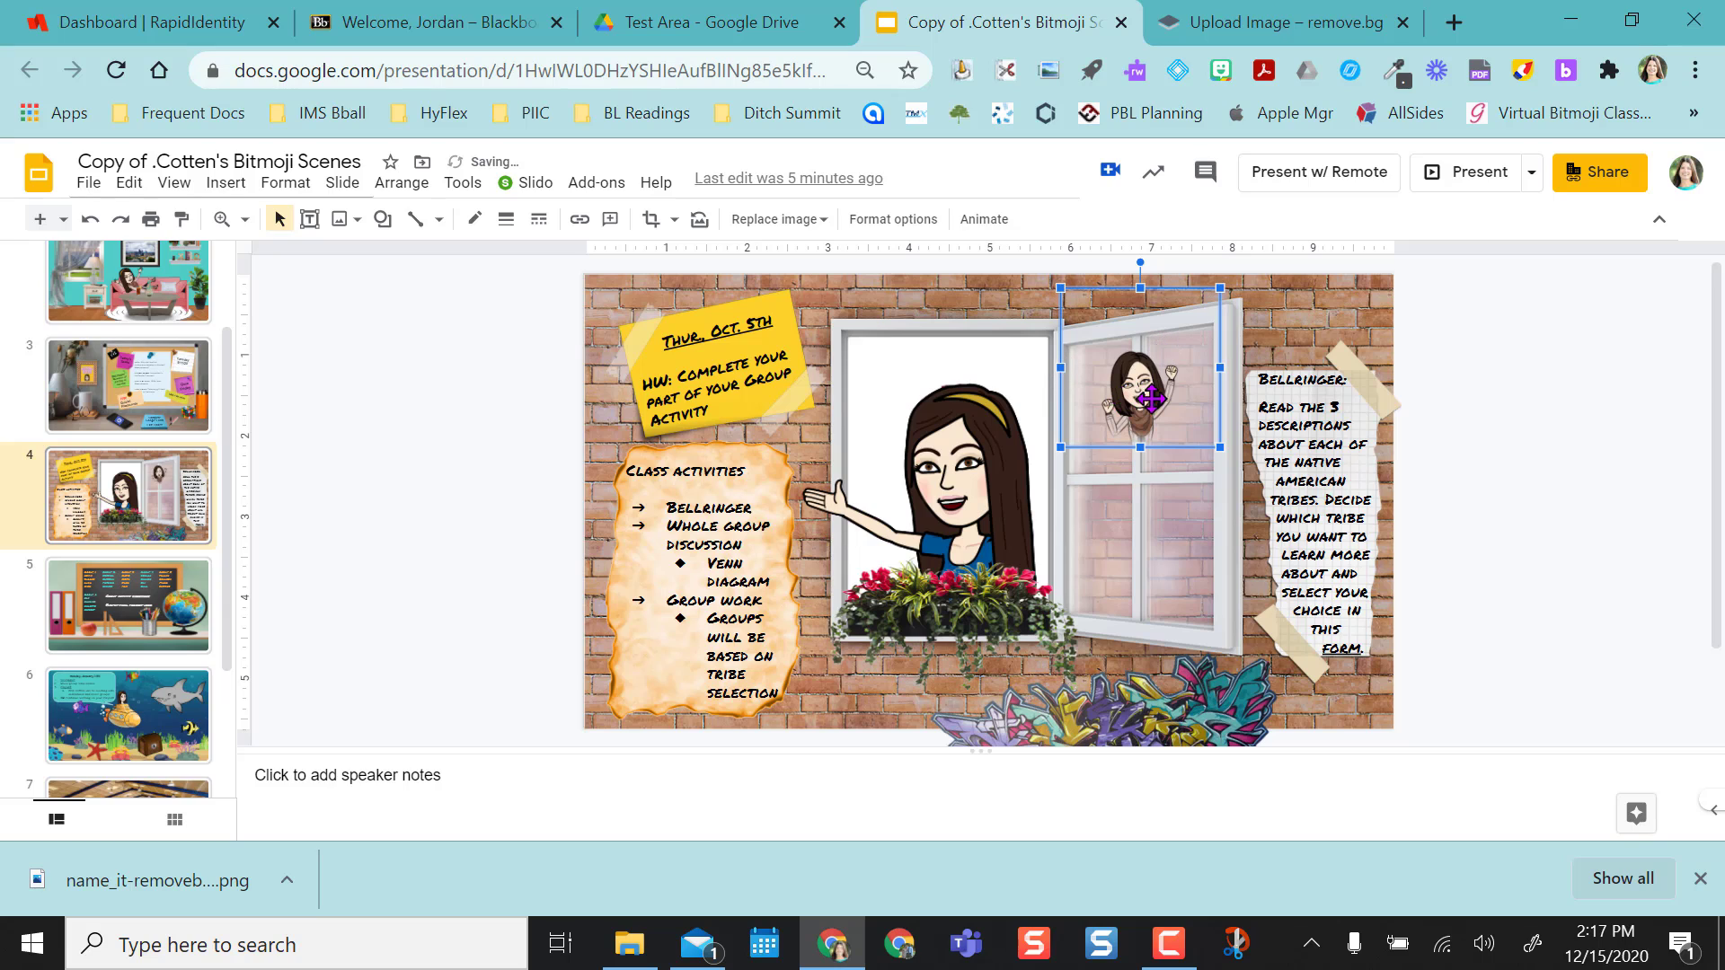
pyautogui.moveTo(1160, 400); pyautogui.dragTo(951, 464)
pyautogui.click(968, 437)
pyautogui.press('Delete')
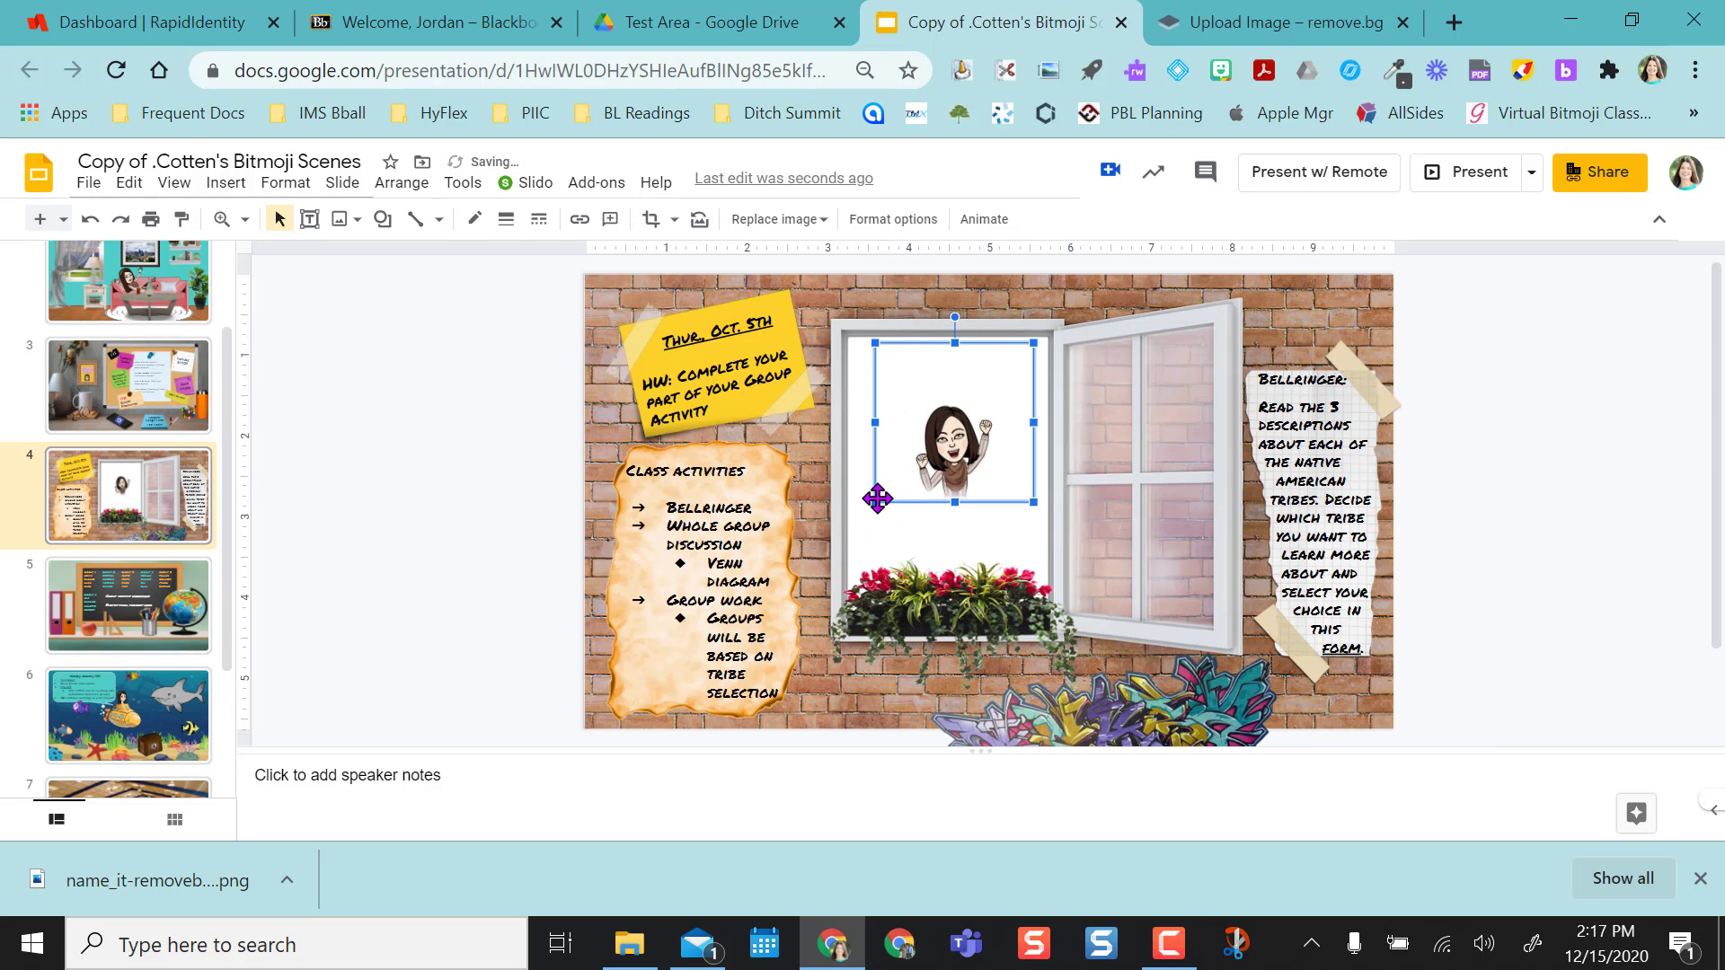
pyautogui.moveTo(874, 509); pyautogui.dragTo(836, 632)
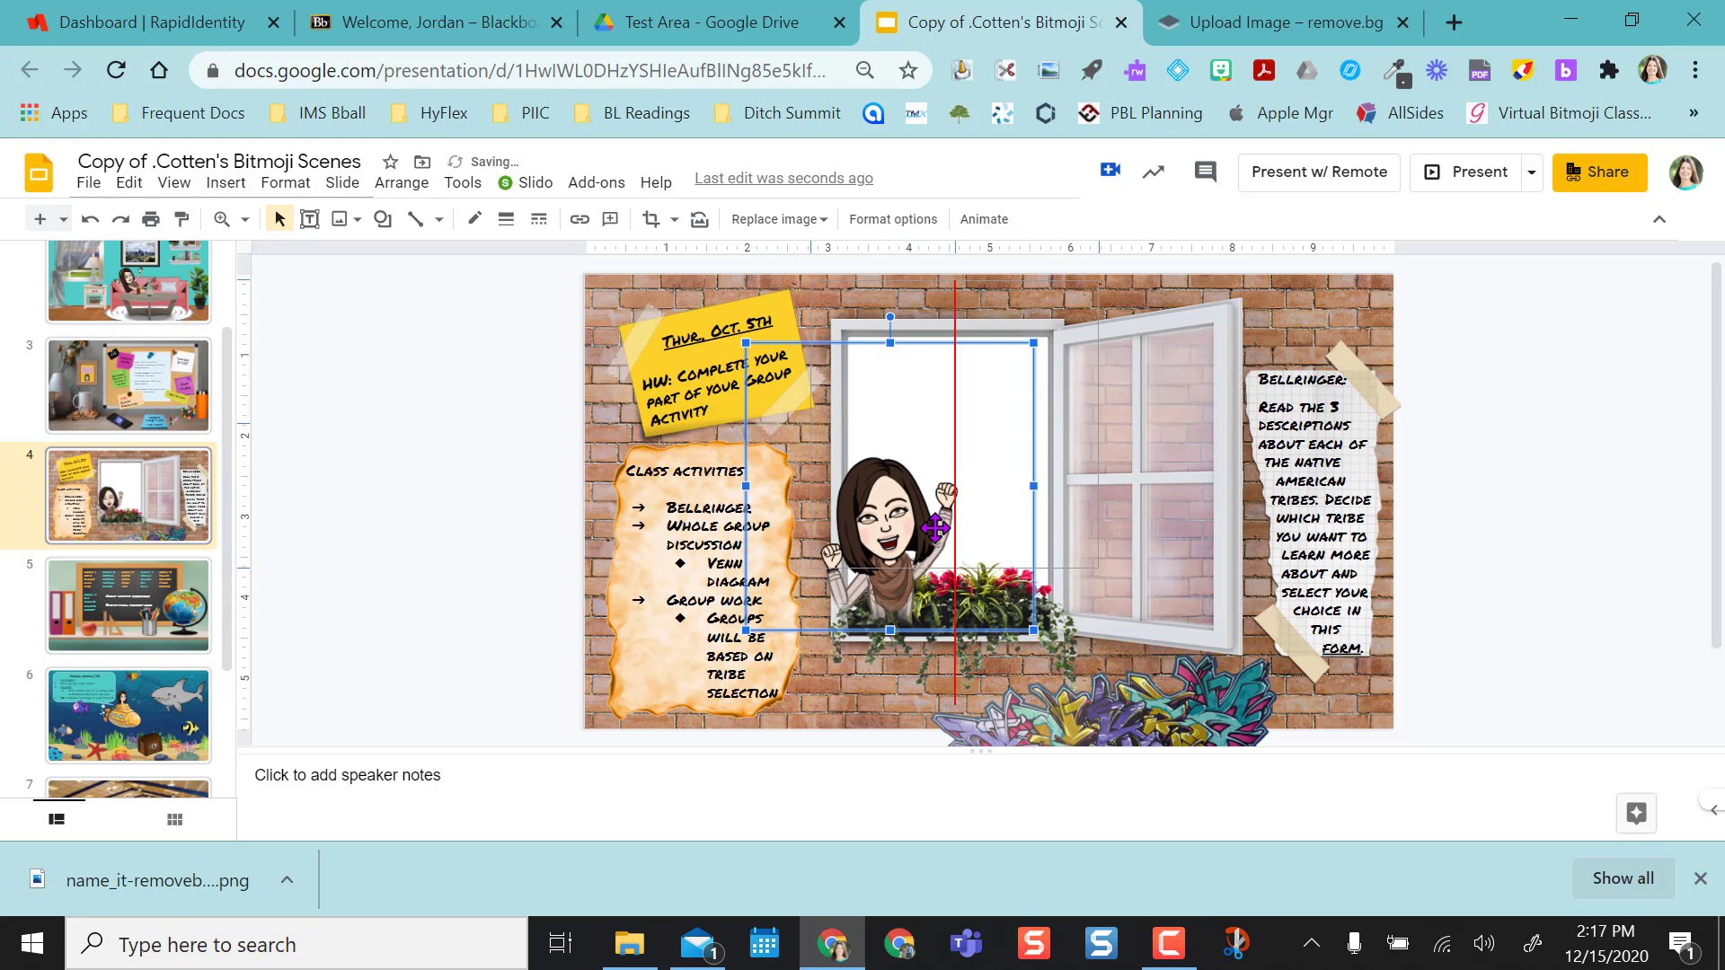
pyautogui.click(1518, 344)
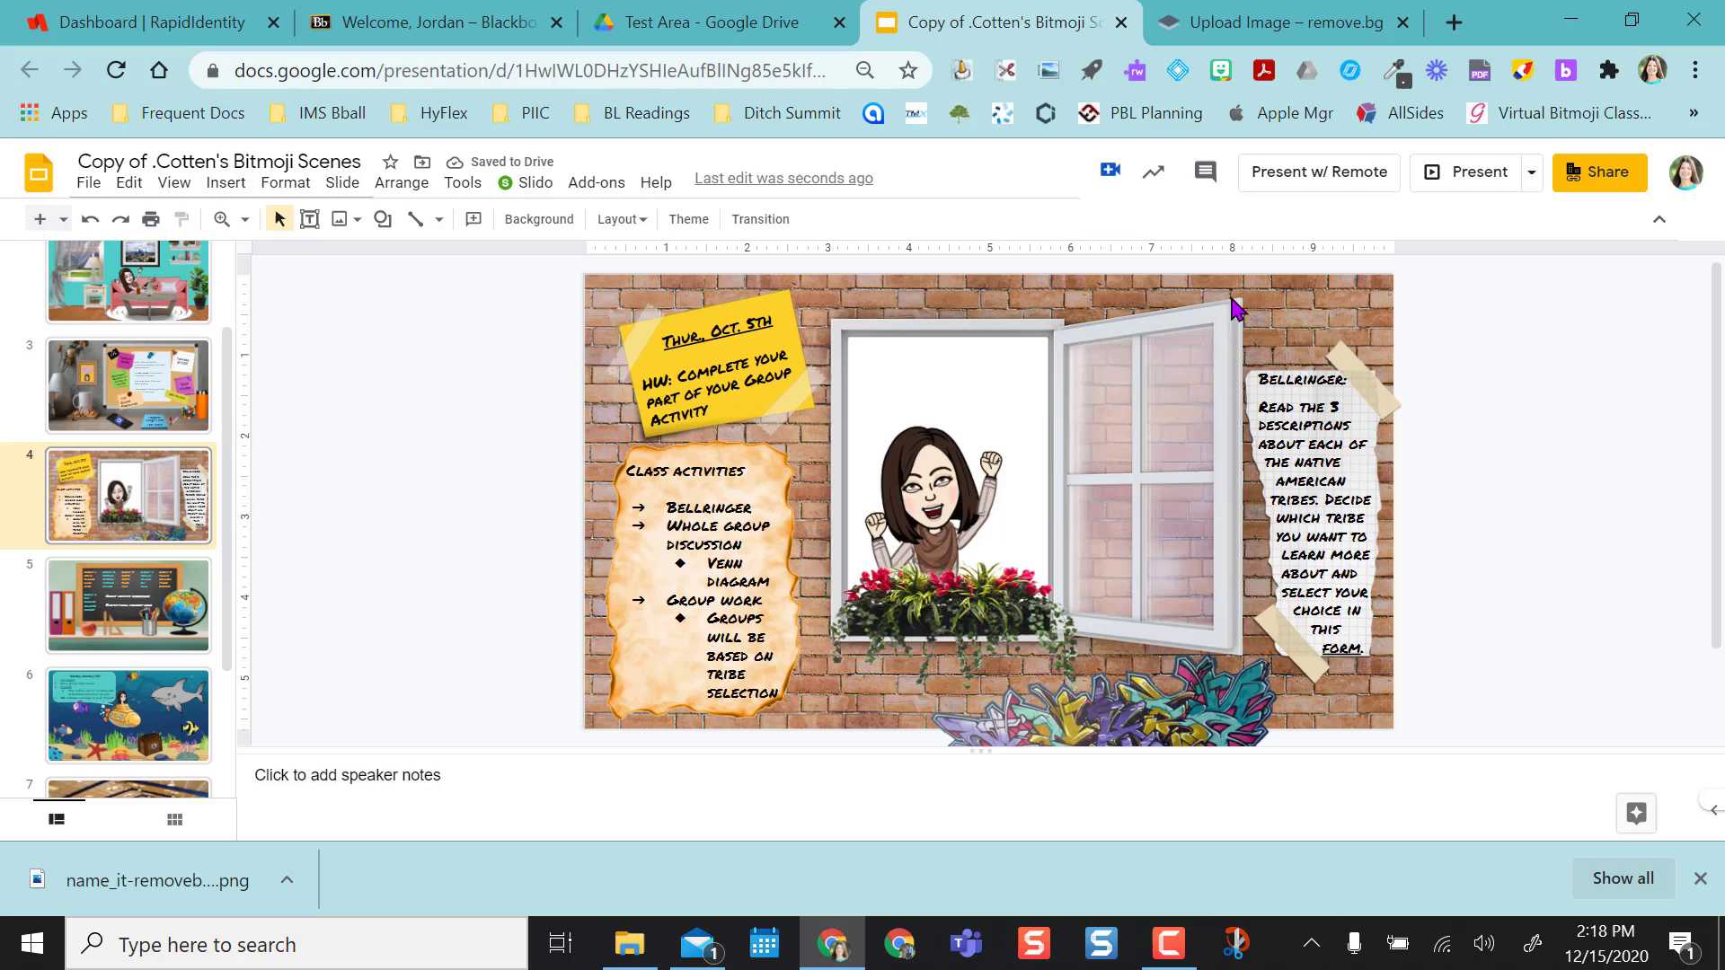
pyautogui.click(950, 476)
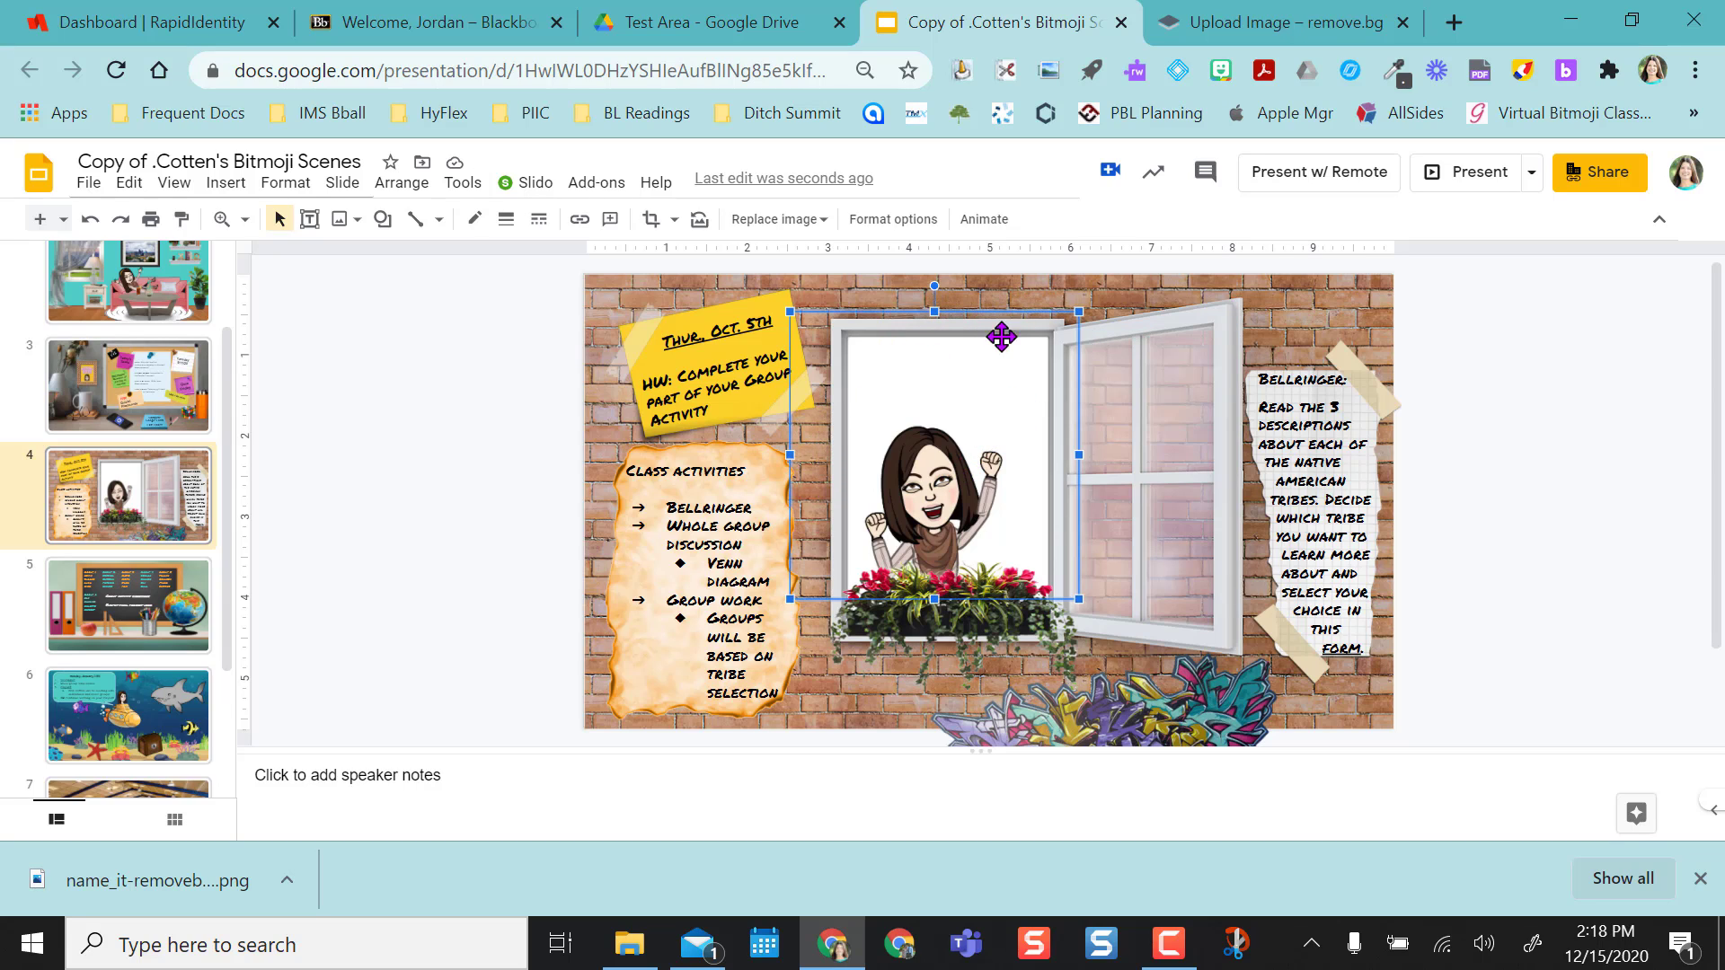
# Crop the empty space above, left and right of the Bitmoji and enlarge it to fill the window
pyautogui.doubleClick(935, 384)
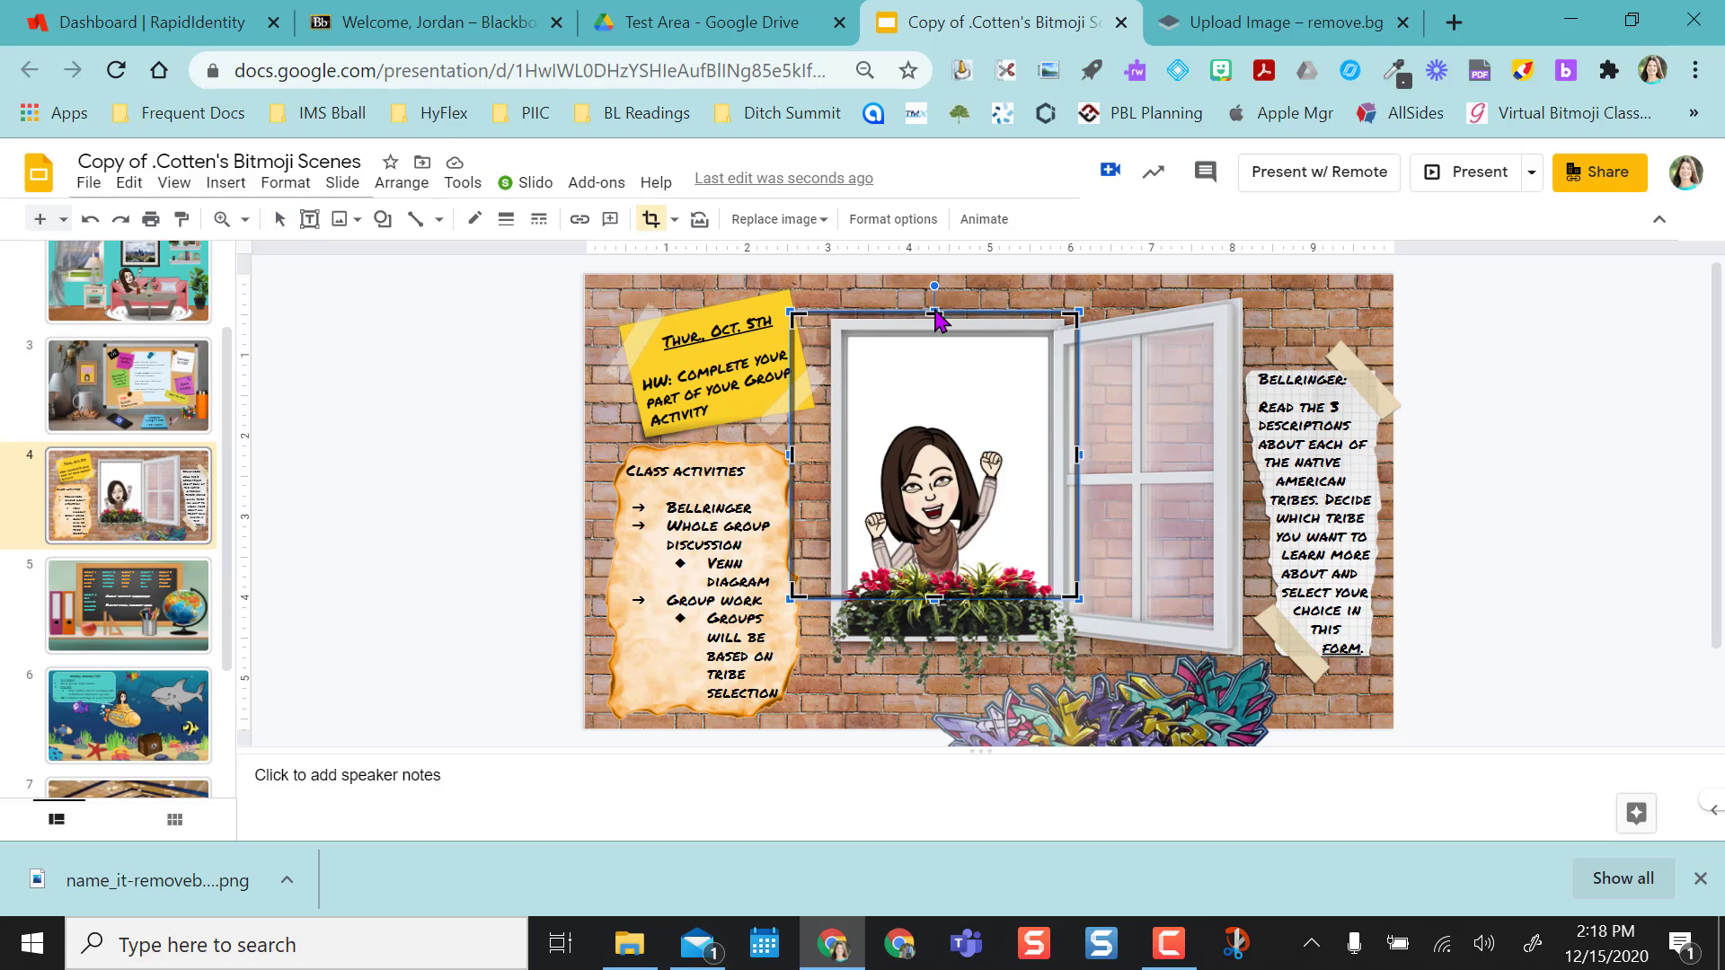
pyautogui.moveTo(935, 320); pyautogui.dragTo(927, 413)
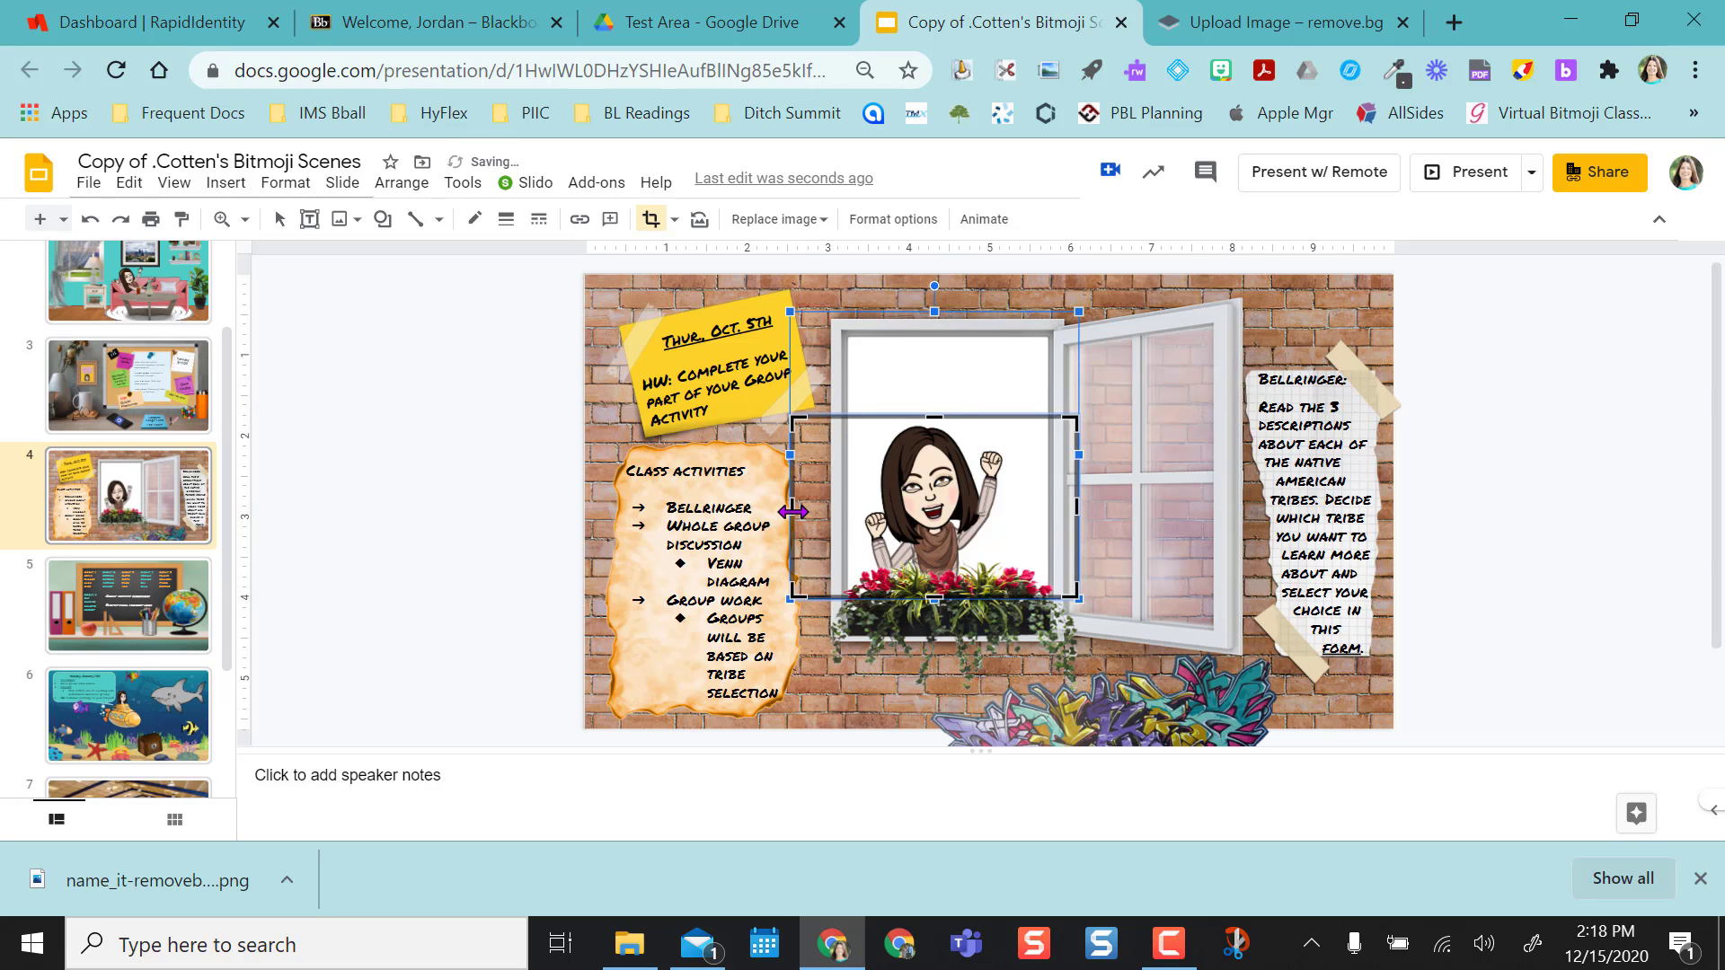
pyautogui.moveTo(792, 511); pyautogui.dragTo(853, 513)
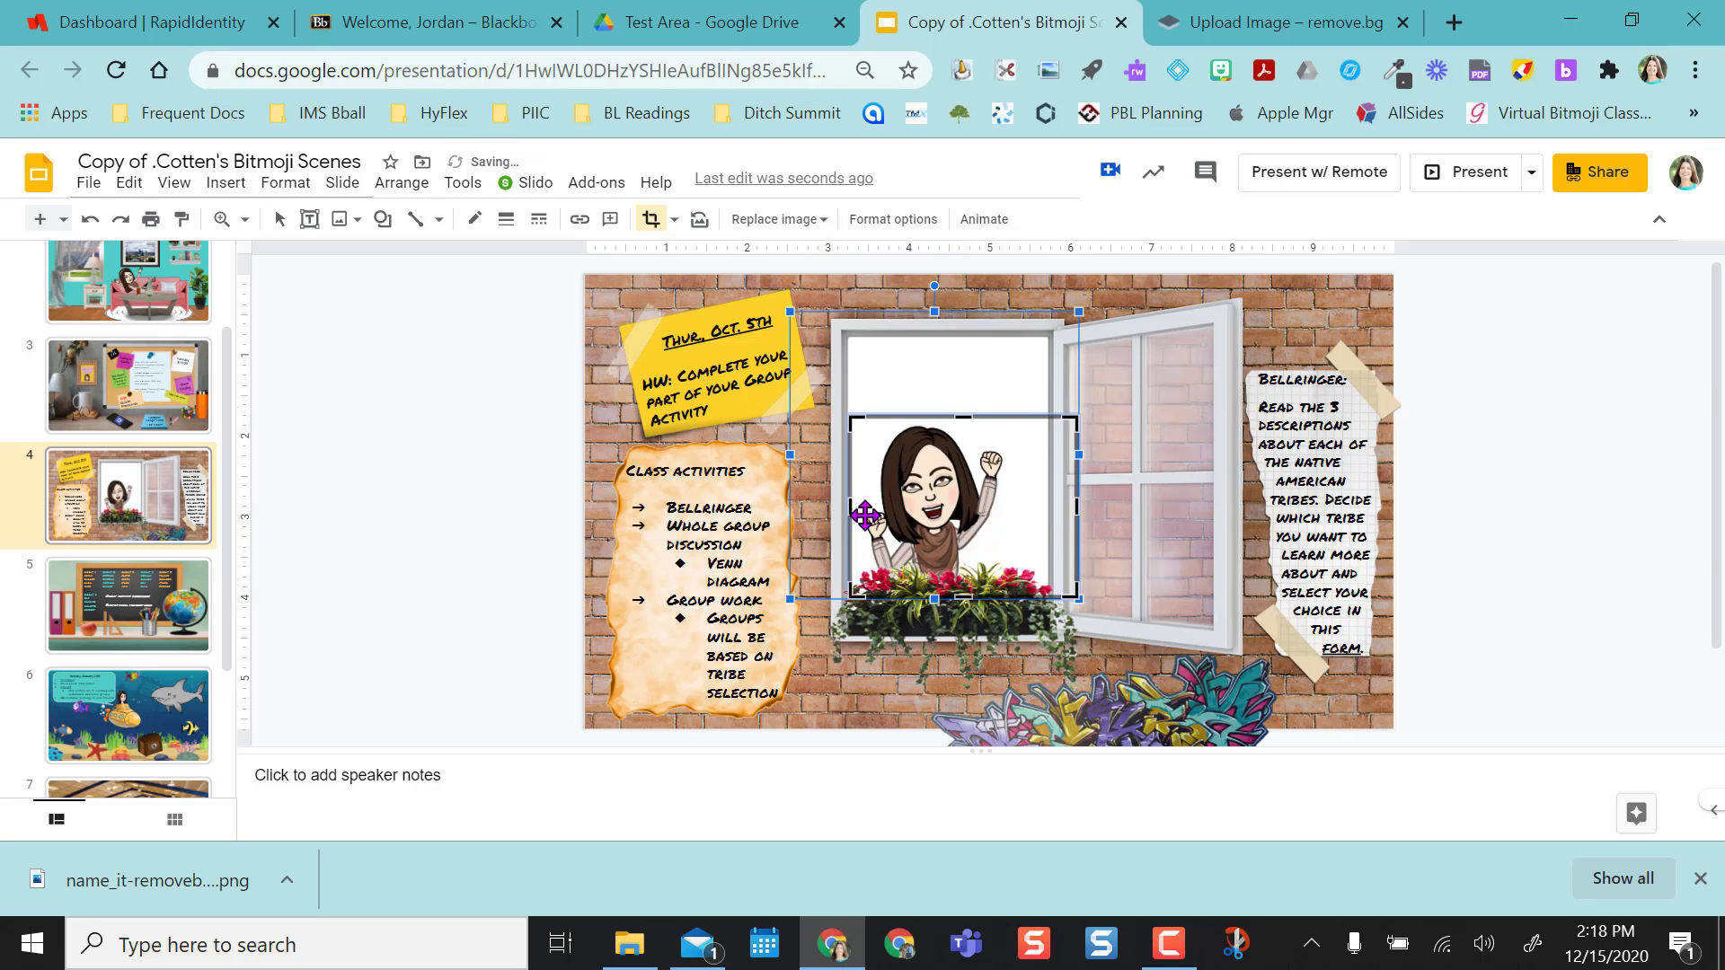
pyautogui.moveTo(1078, 506); pyautogui.dragTo(1024, 505)
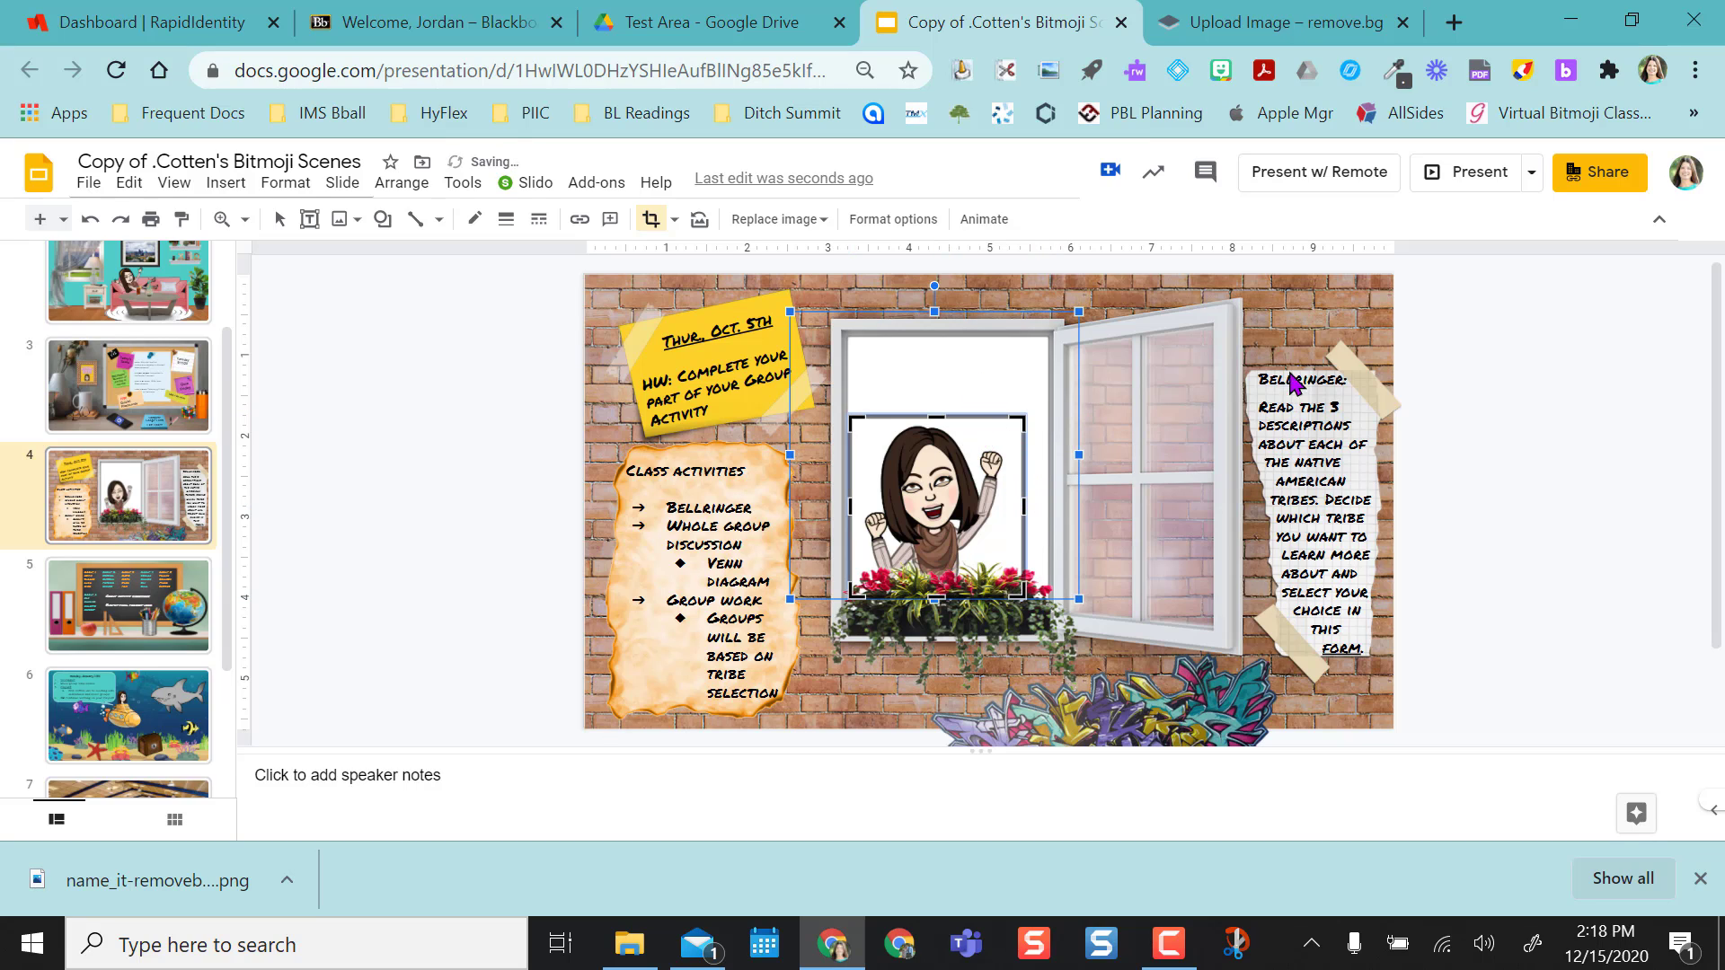
pyautogui.press('Return')
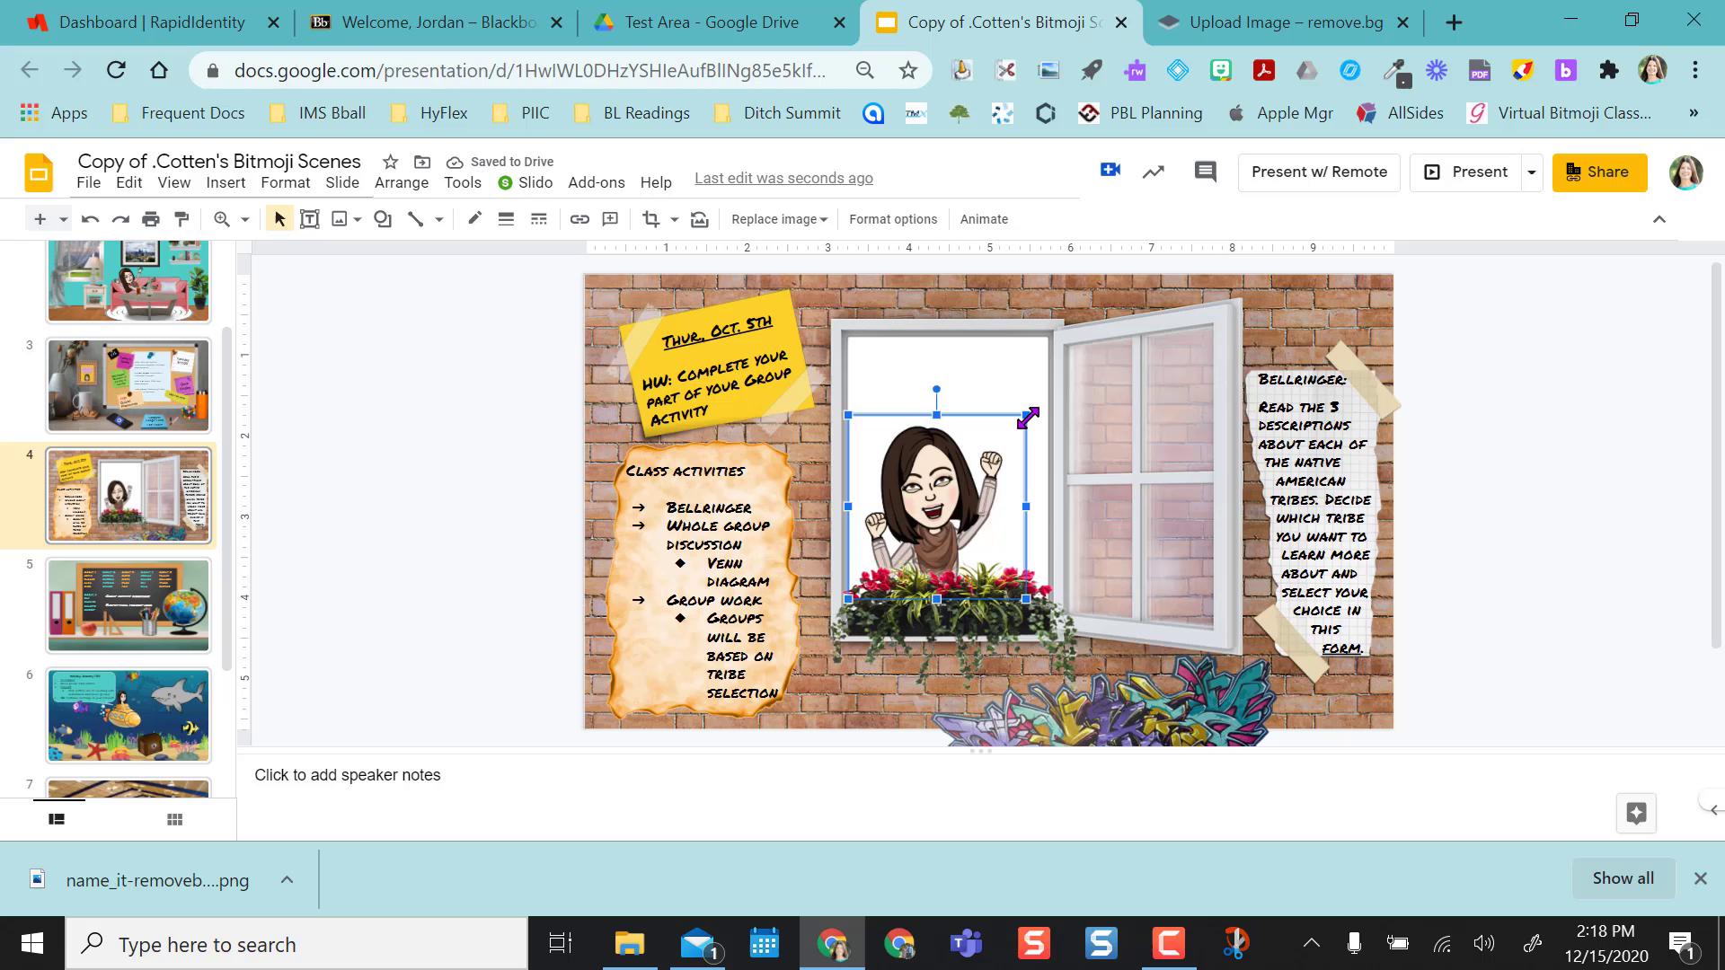
pyautogui.moveTo(1027, 416); pyautogui.dragTo(1075, 381)
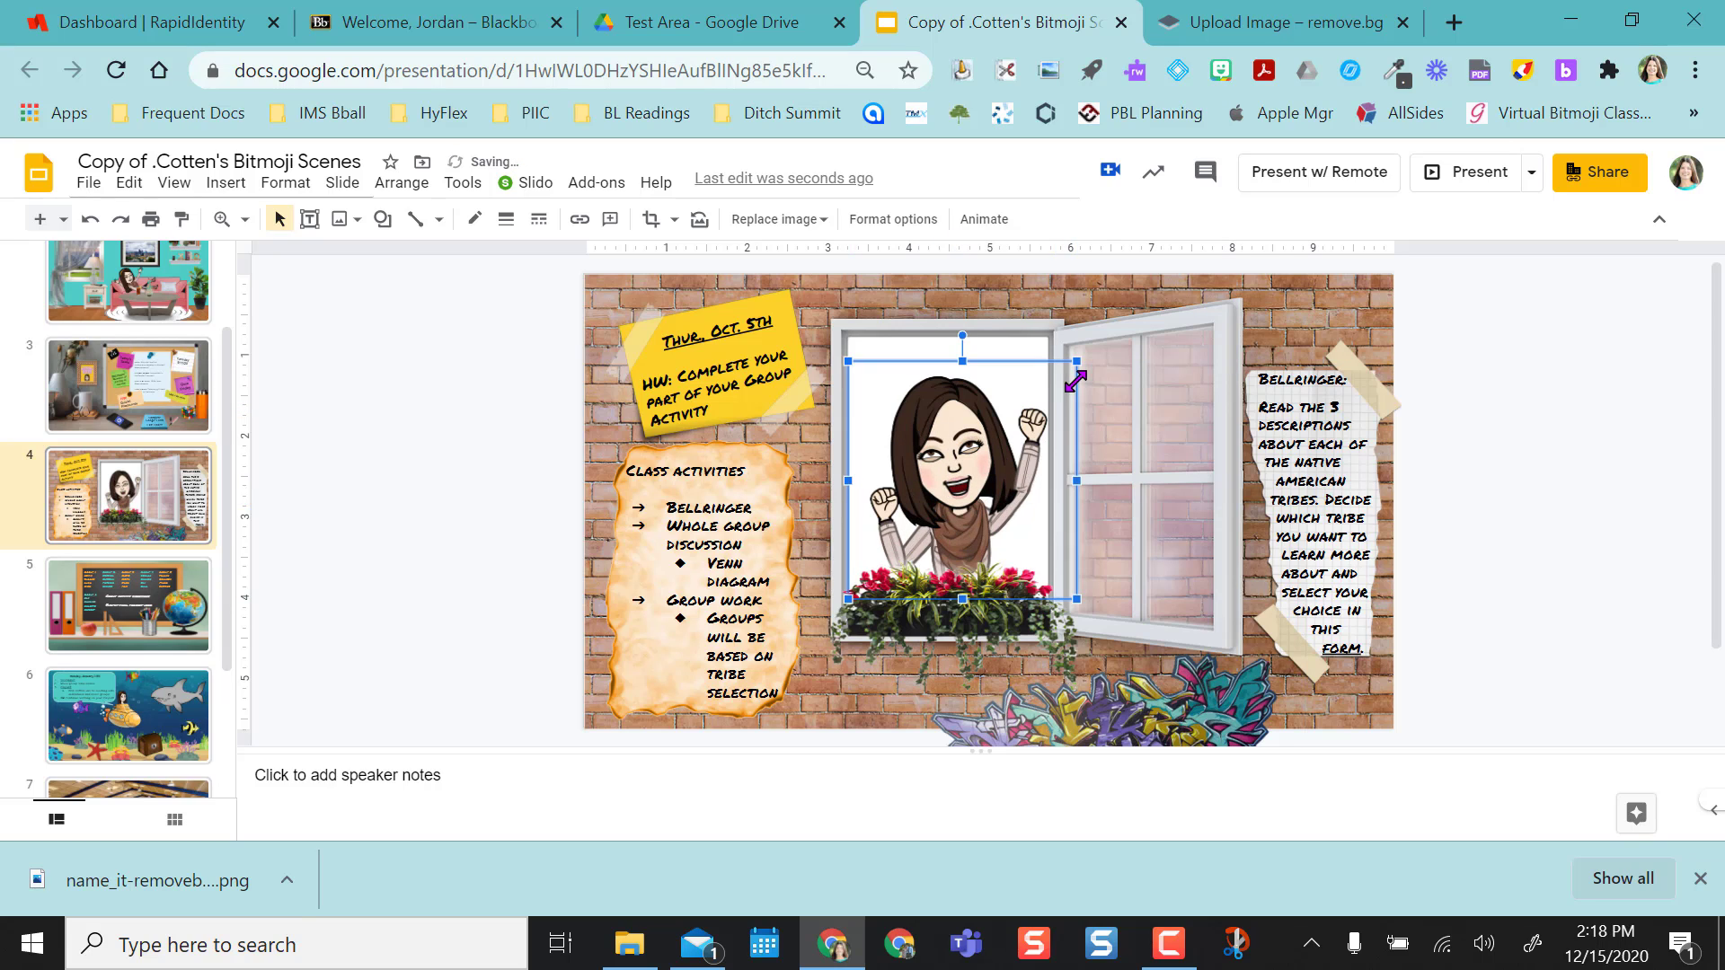
pyautogui.click(1309, 332)
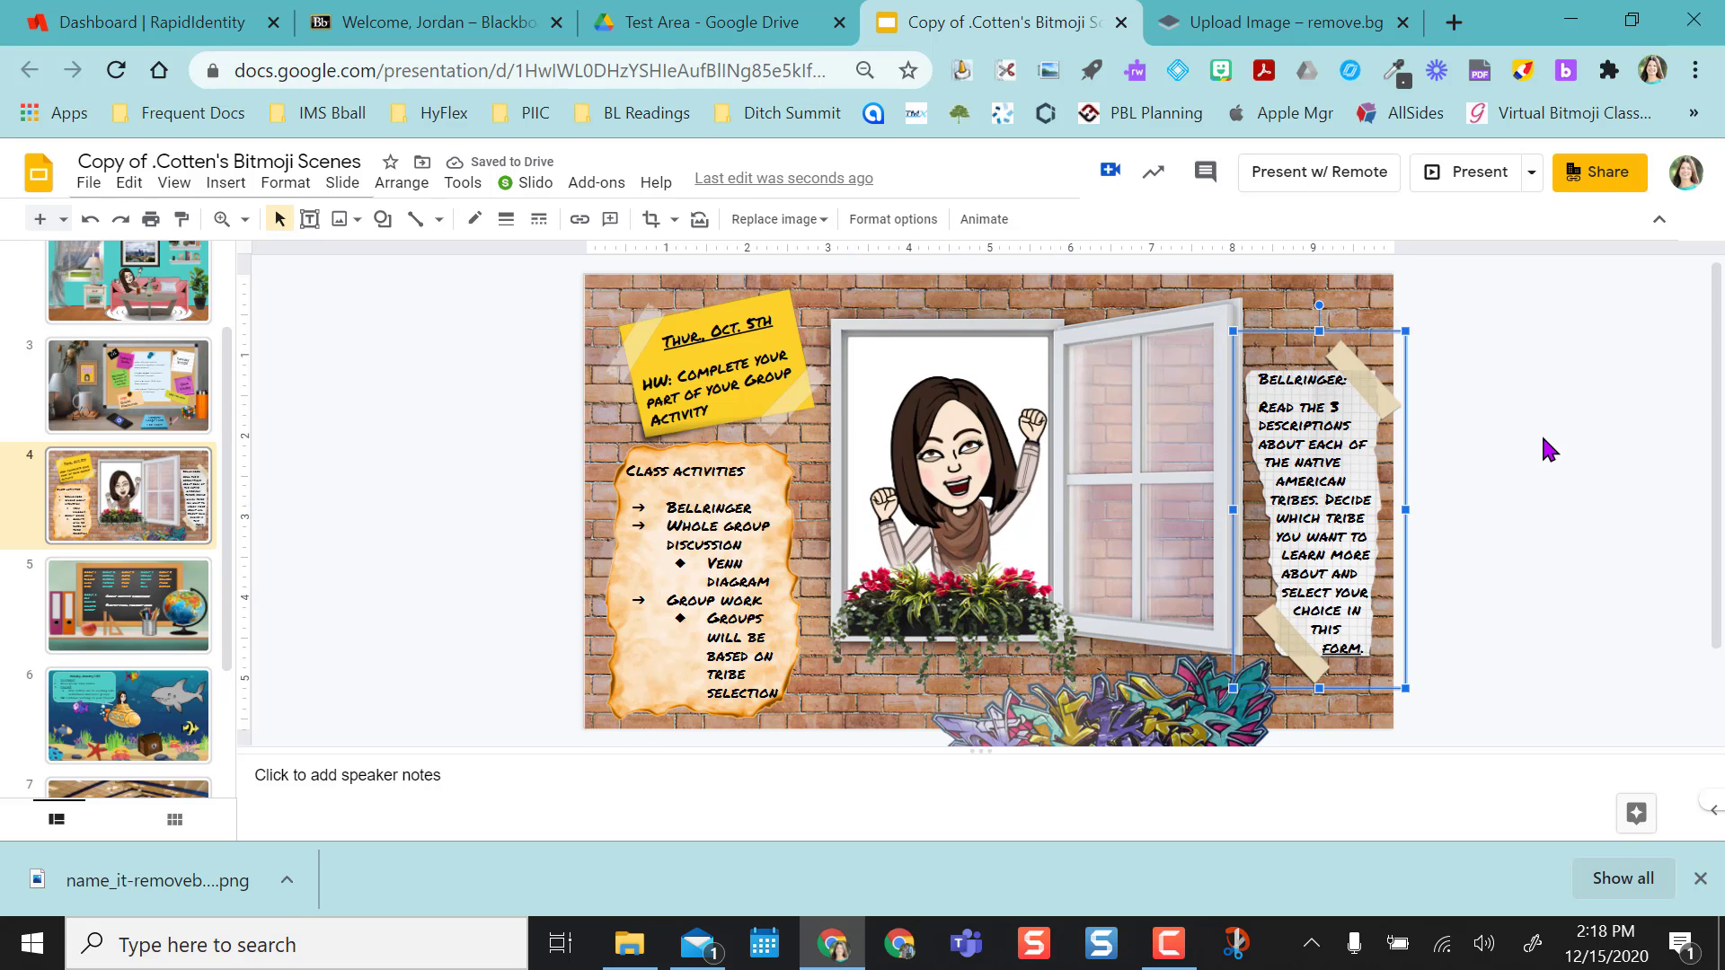
pyautogui.hotkey('ctrl', 'Tab')
# Locate the child's photo in File Explorer's Pictures folder, then close File Explorer
pyautogui.click(629, 948)
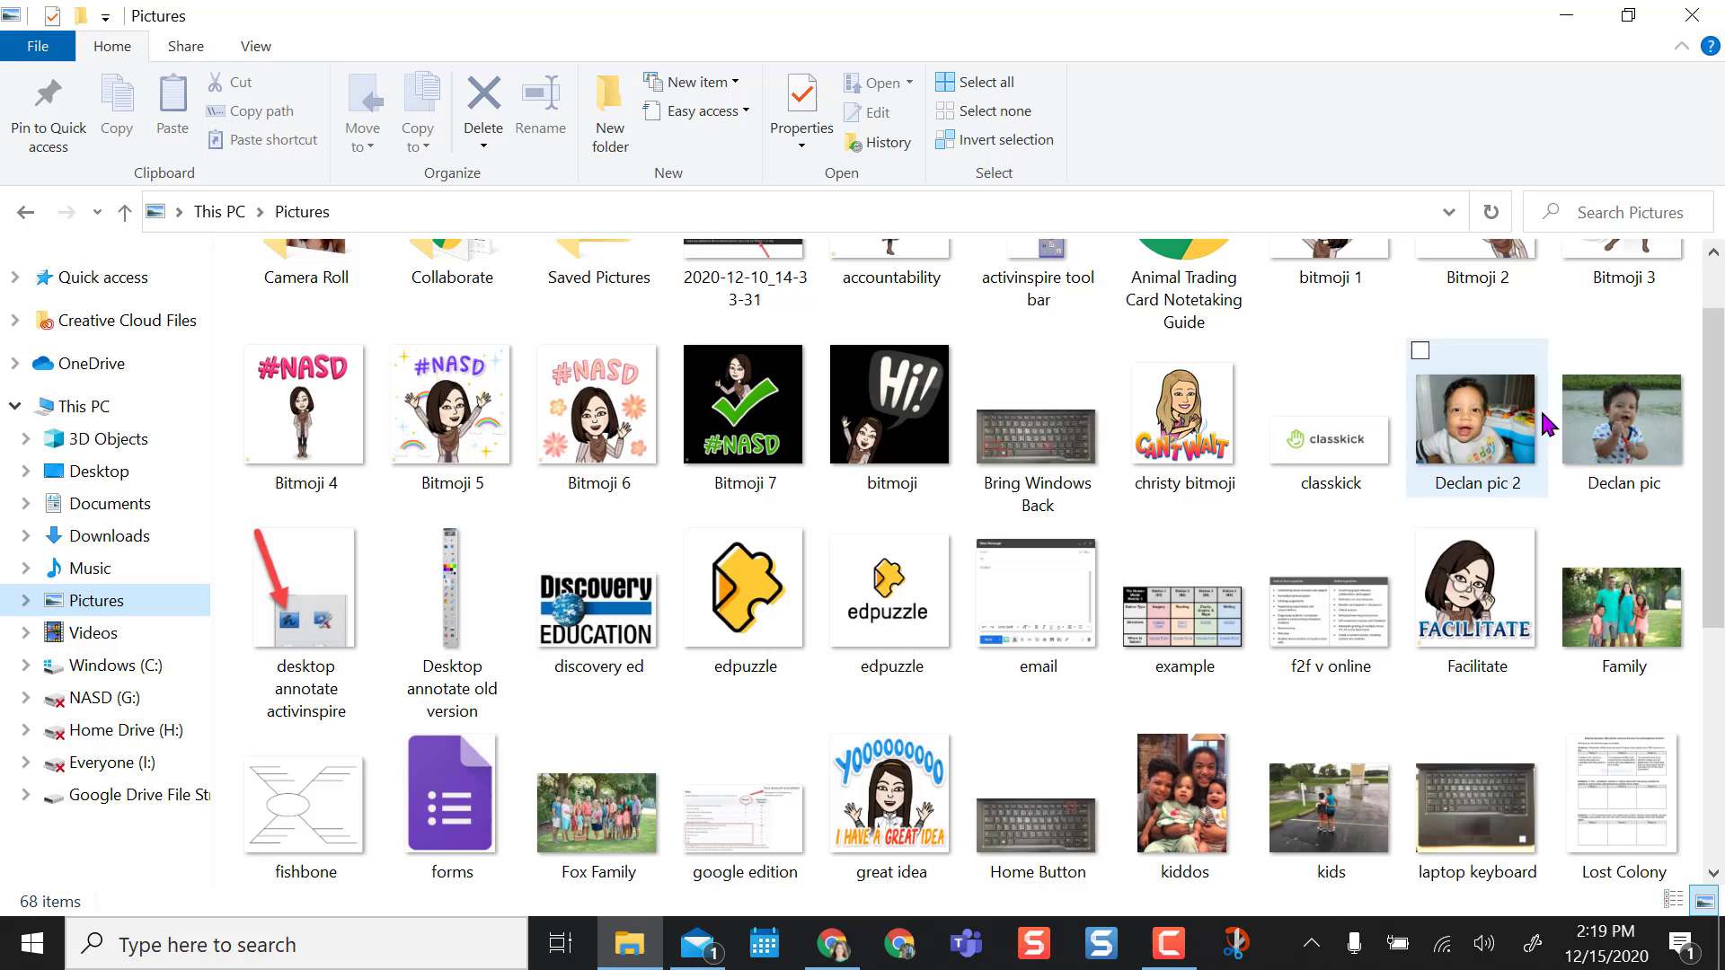
pyautogui.click(1613, 438)
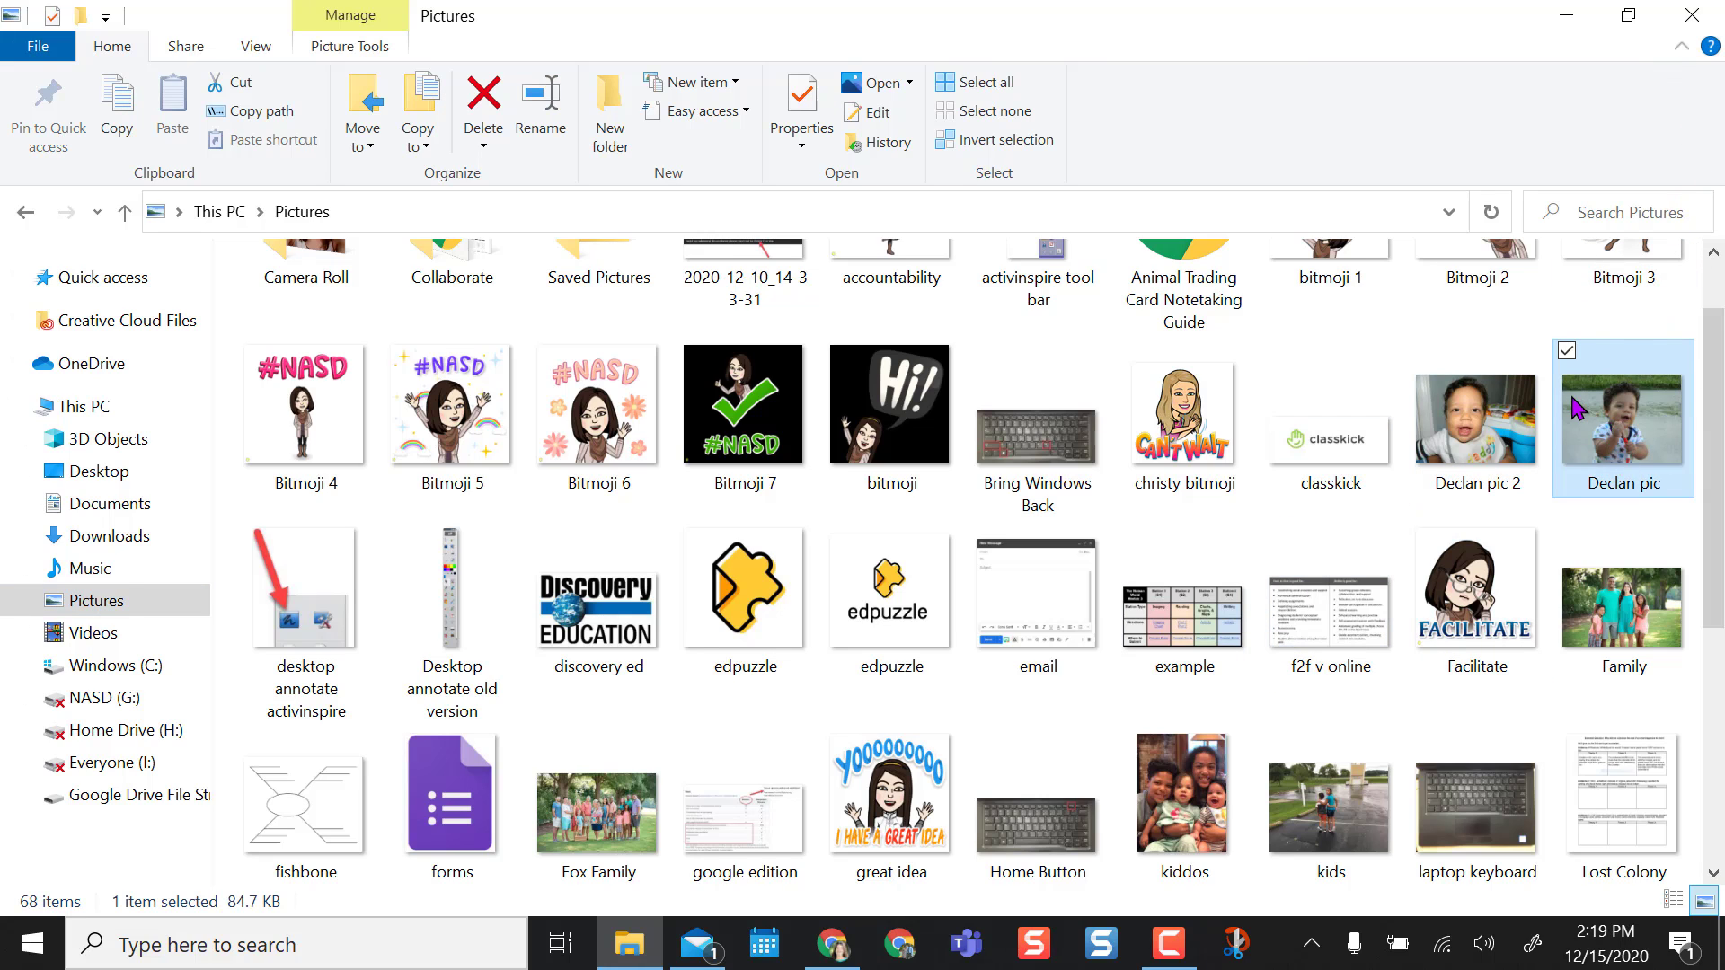
pyautogui.click(1692, 15)
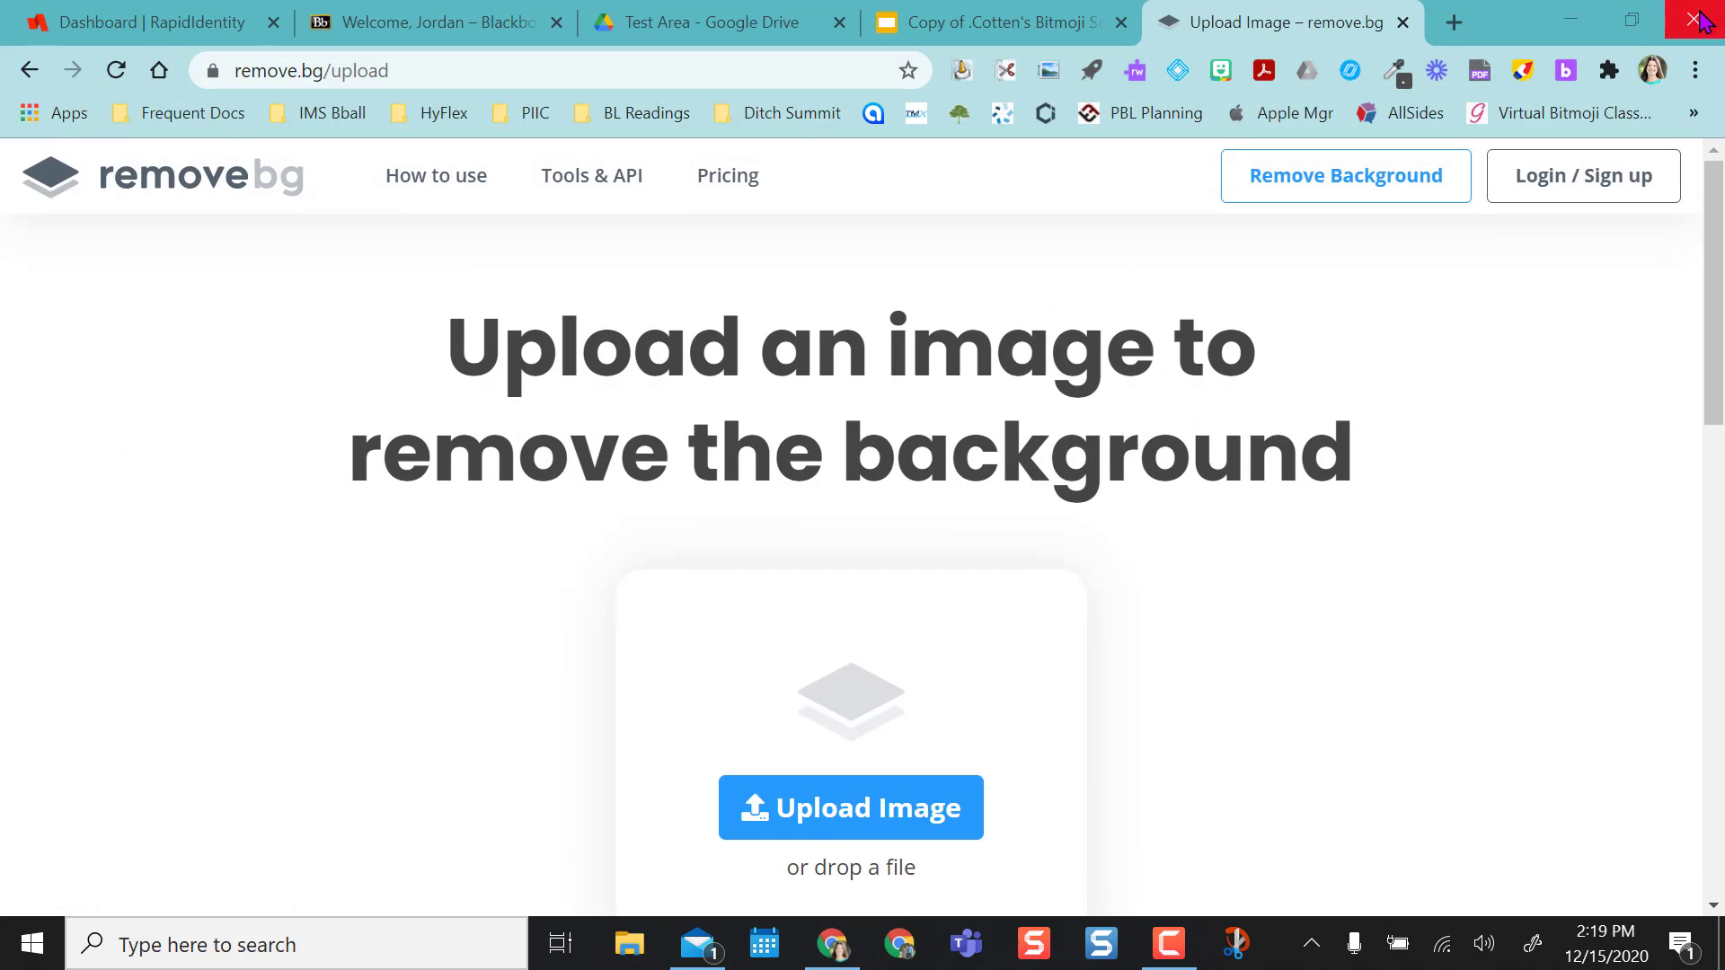
# Upload the child's photo to remove.bg for background removal
pyautogui.click(843, 806)
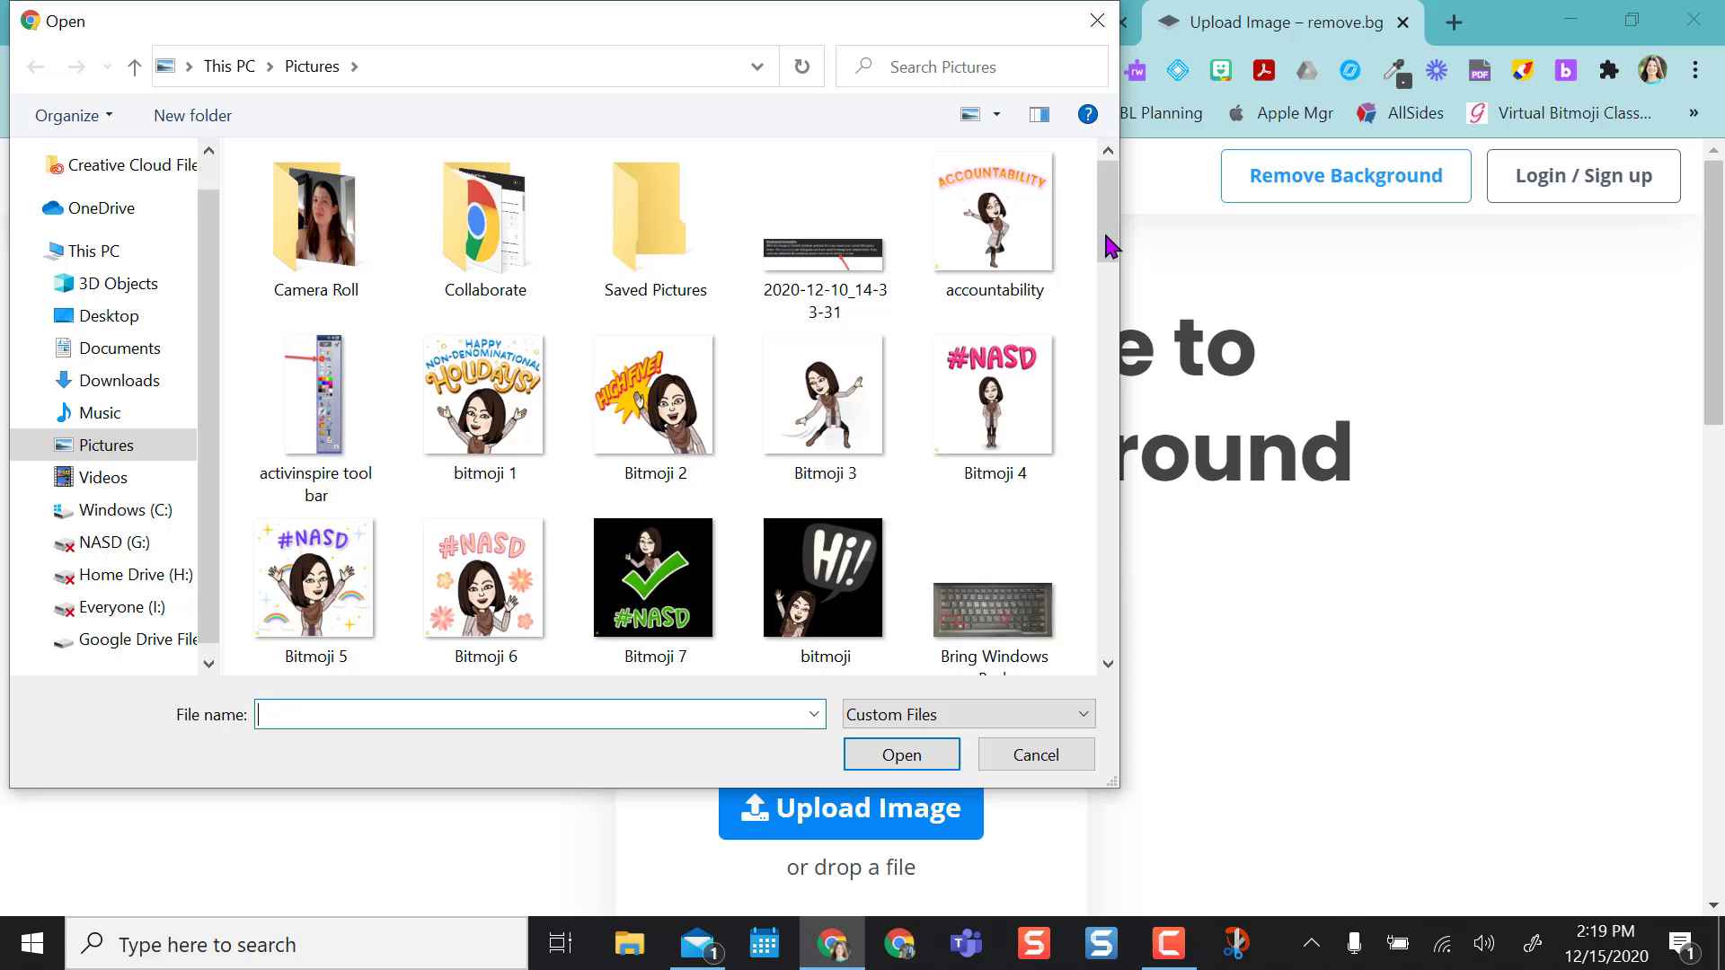
pyautogui.scroll(-3, 863, 241)
pyautogui.click(818, 404)
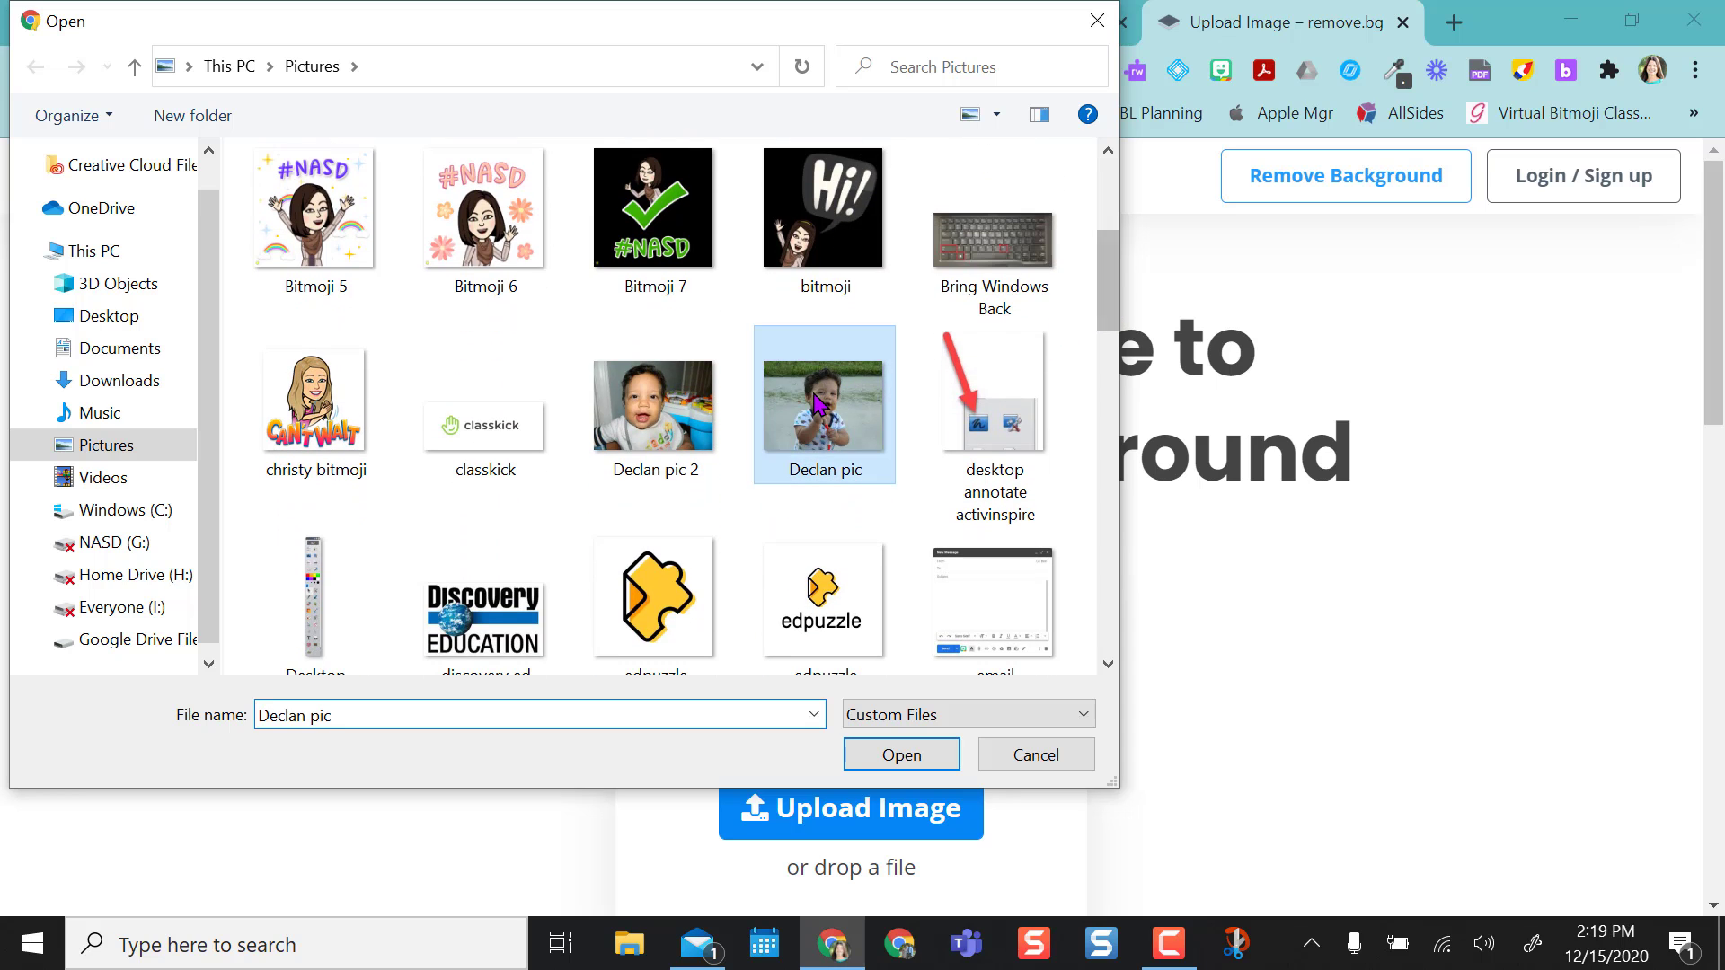
pyautogui.click(906, 754)
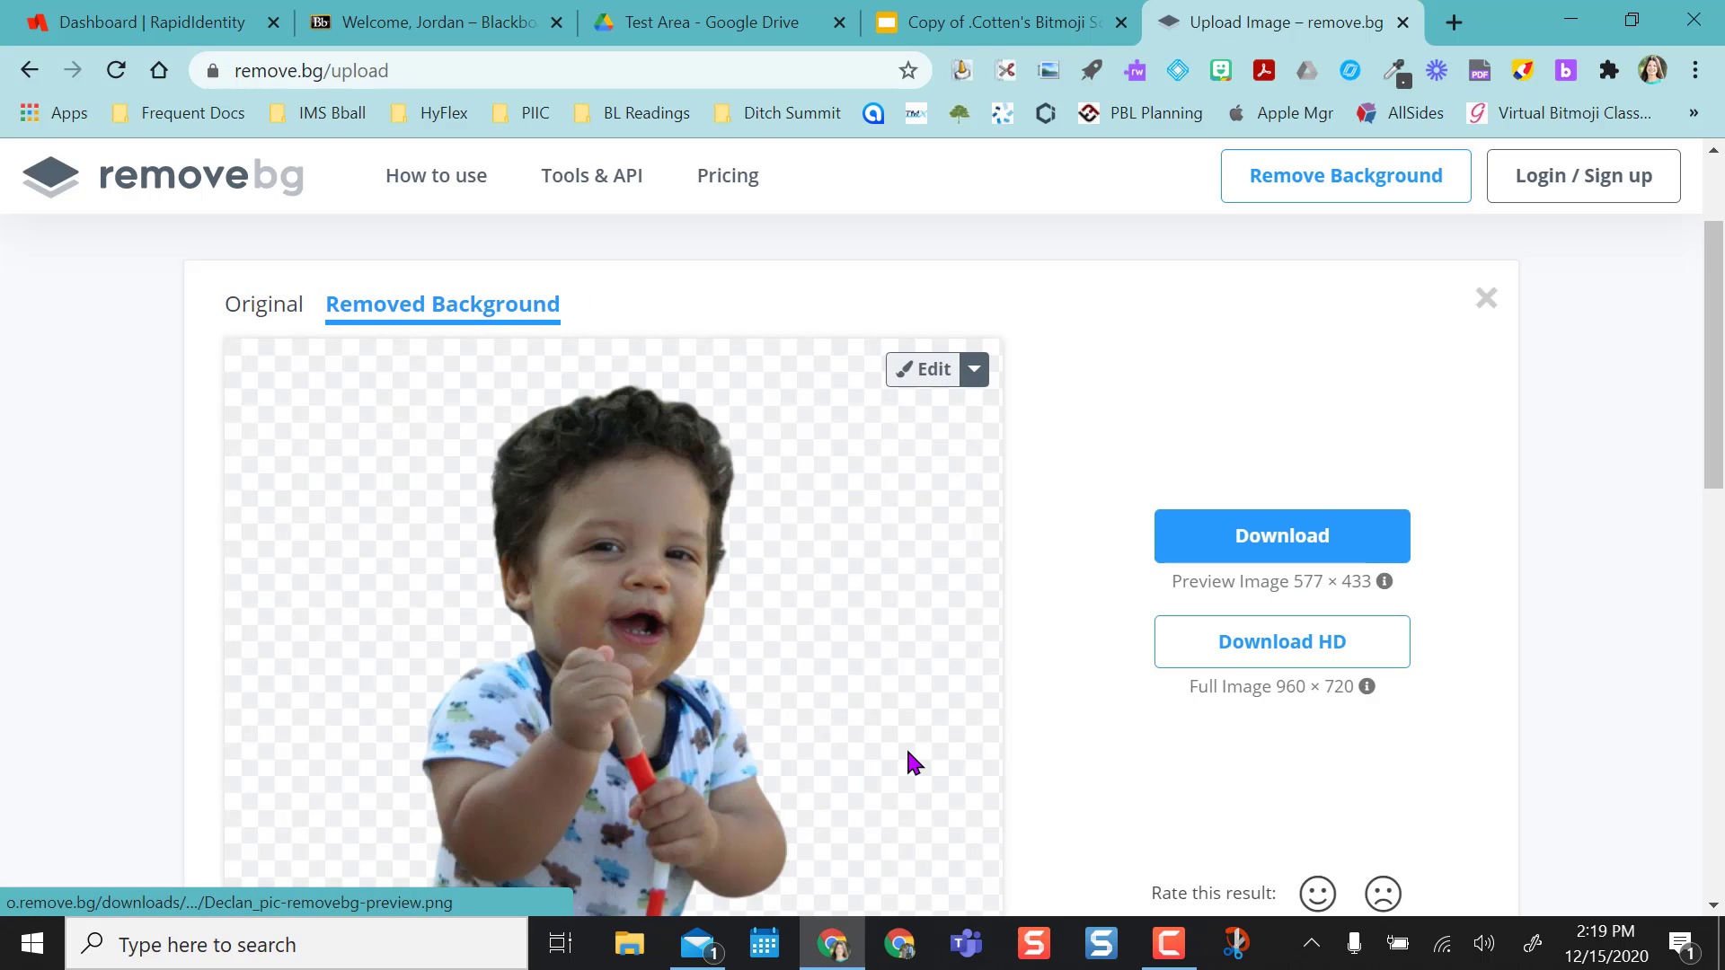
# Download the background-free photo PNG and return to the Bitmoji slides
pyautogui.scroll(-2, 1330, 402)
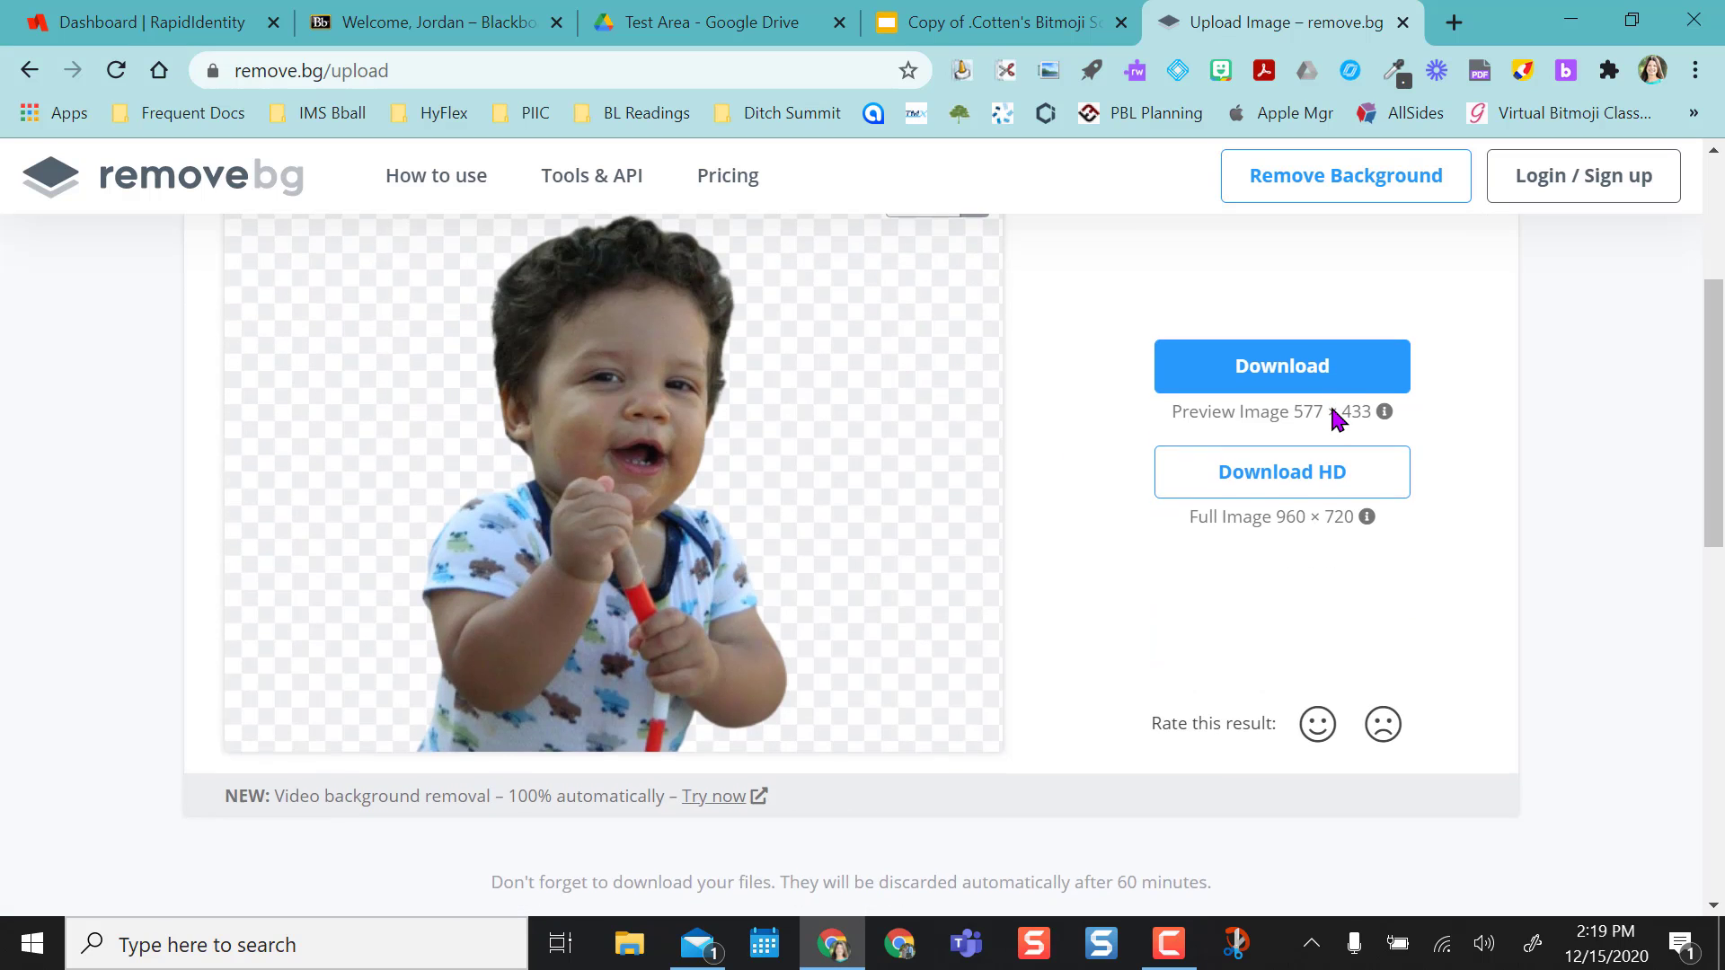
pyautogui.scroll(2, 1329, 403)
pyautogui.scroll(-1, 1330, 403)
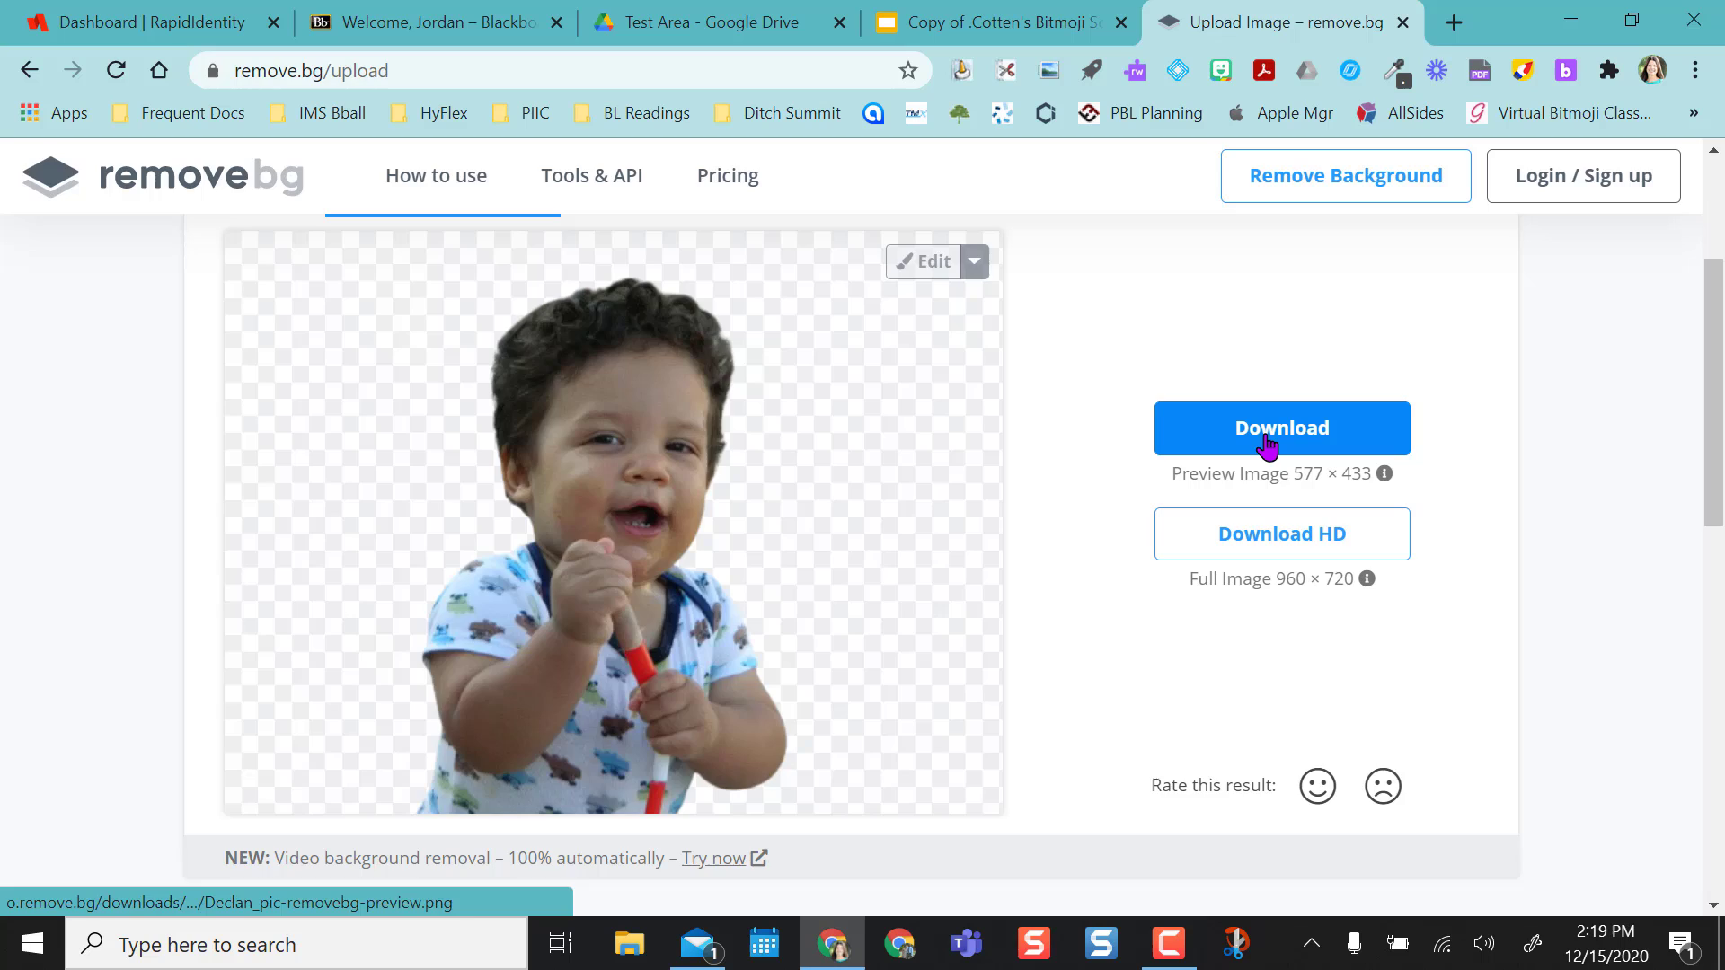
pyautogui.click(1267, 442)
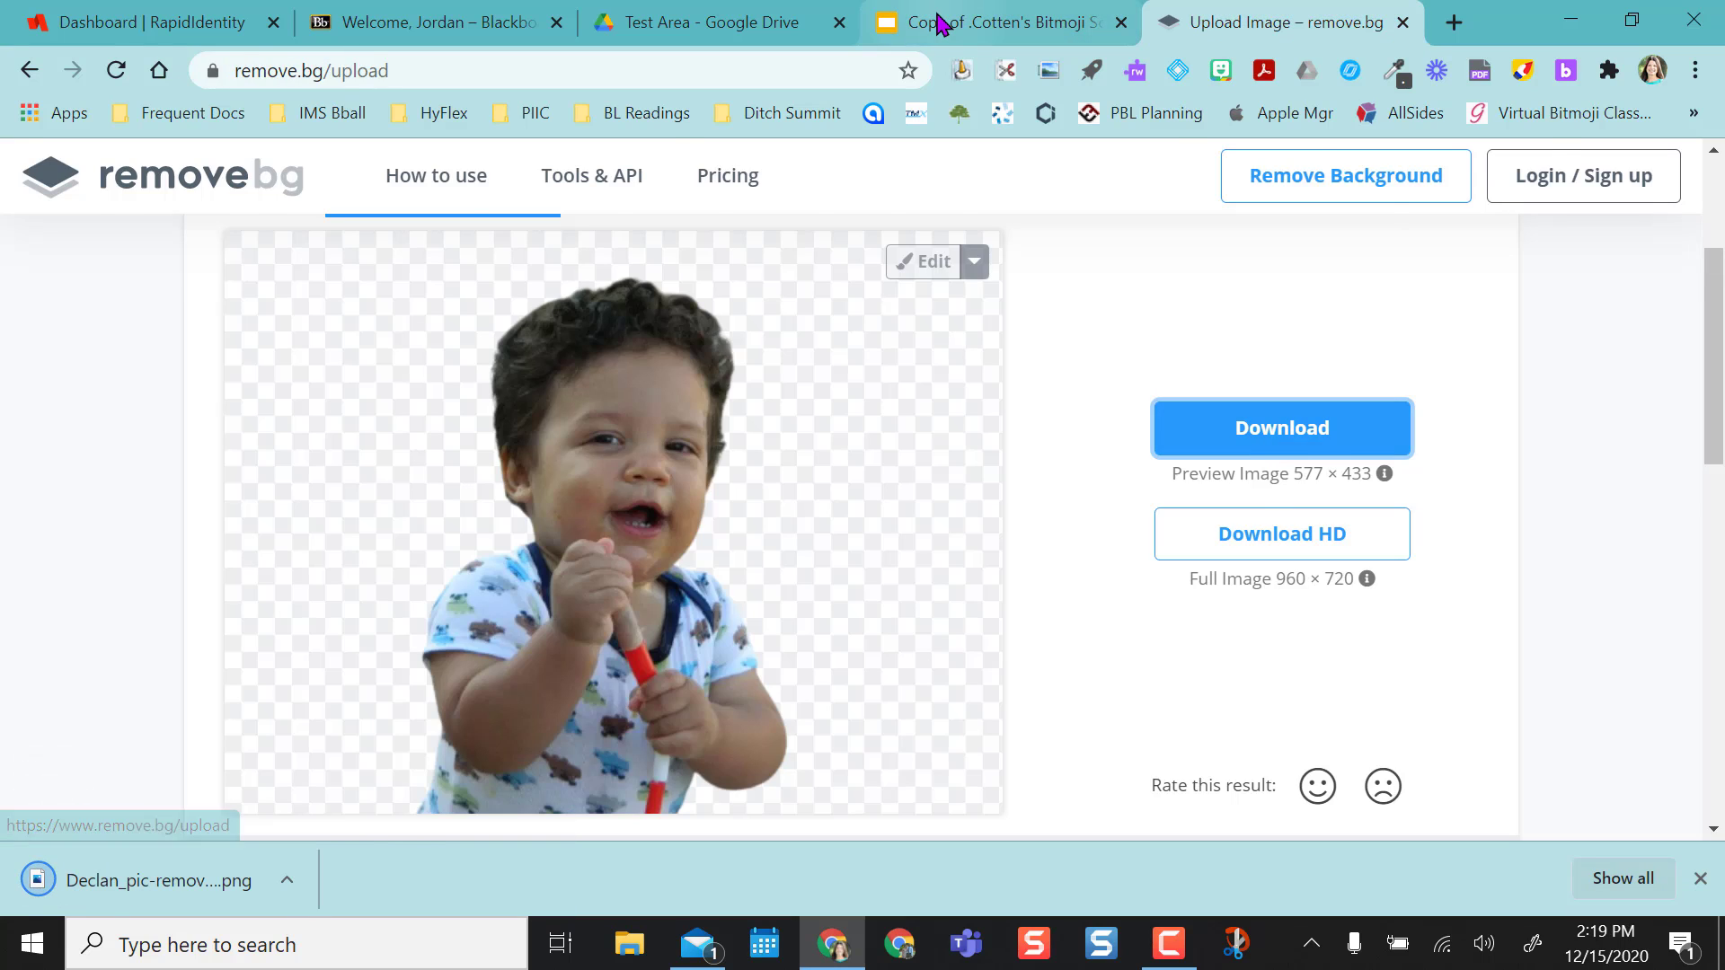
pyautogui.click(938, 24)
# Place the child's cut-out photo on slide 7's gym scene between the large 4 and 5
pyautogui.scroll(-4, 144, 575)
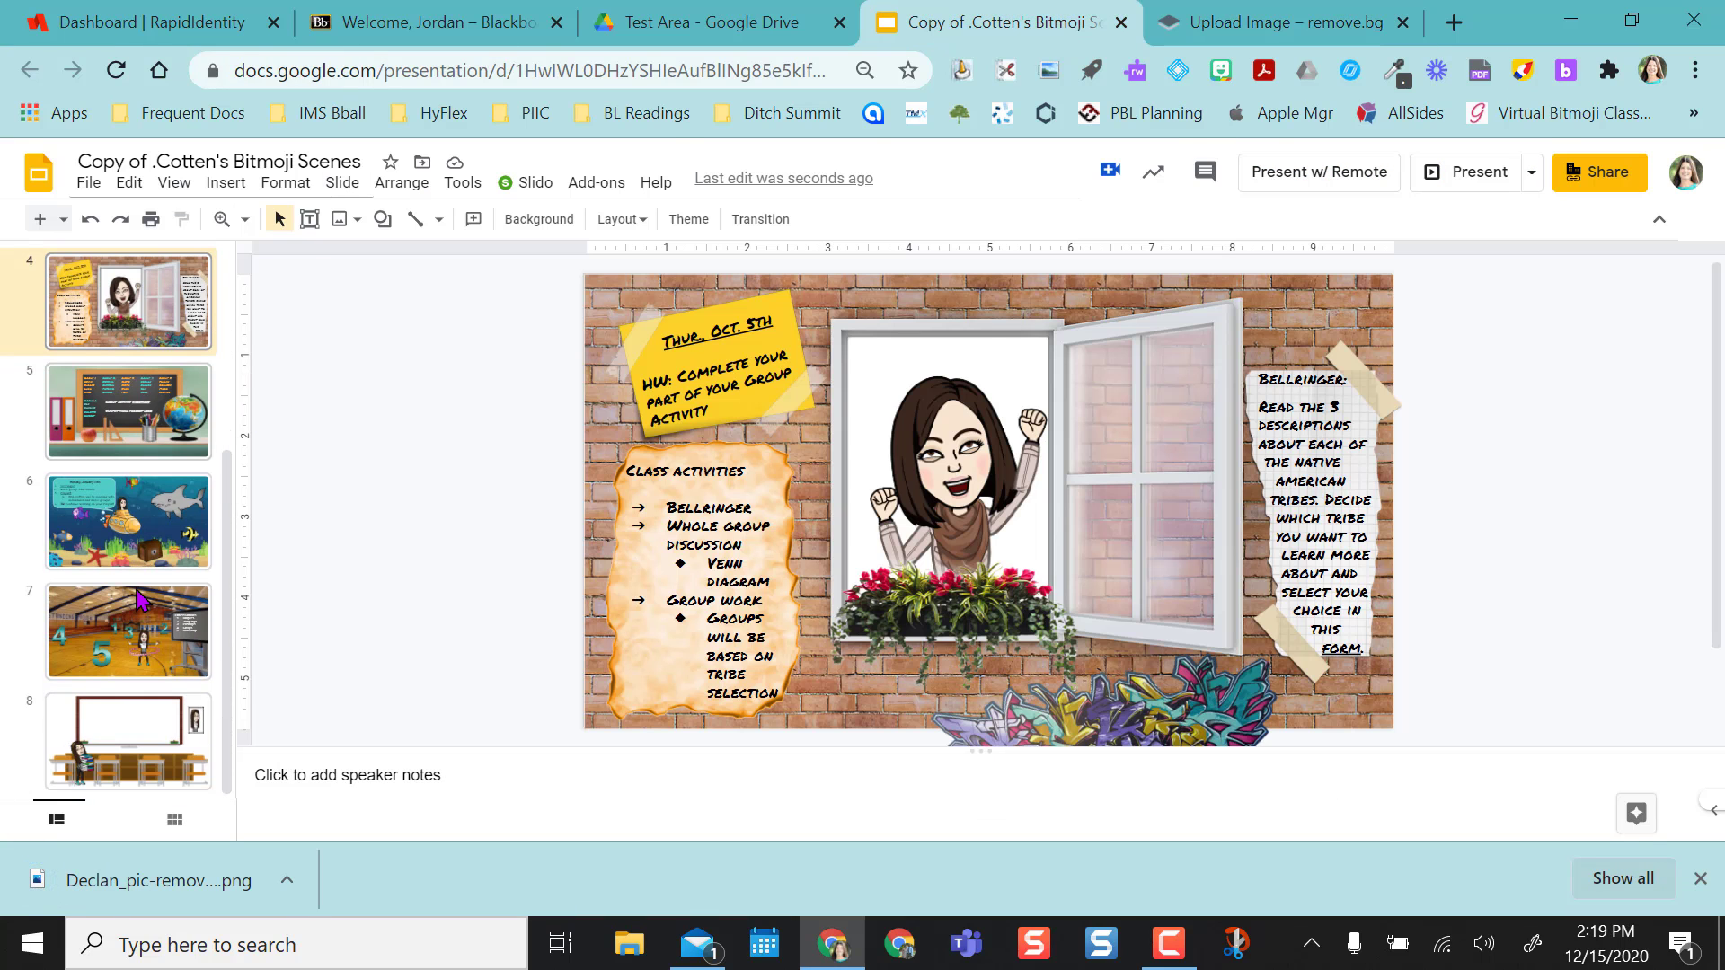
pyautogui.click(111, 646)
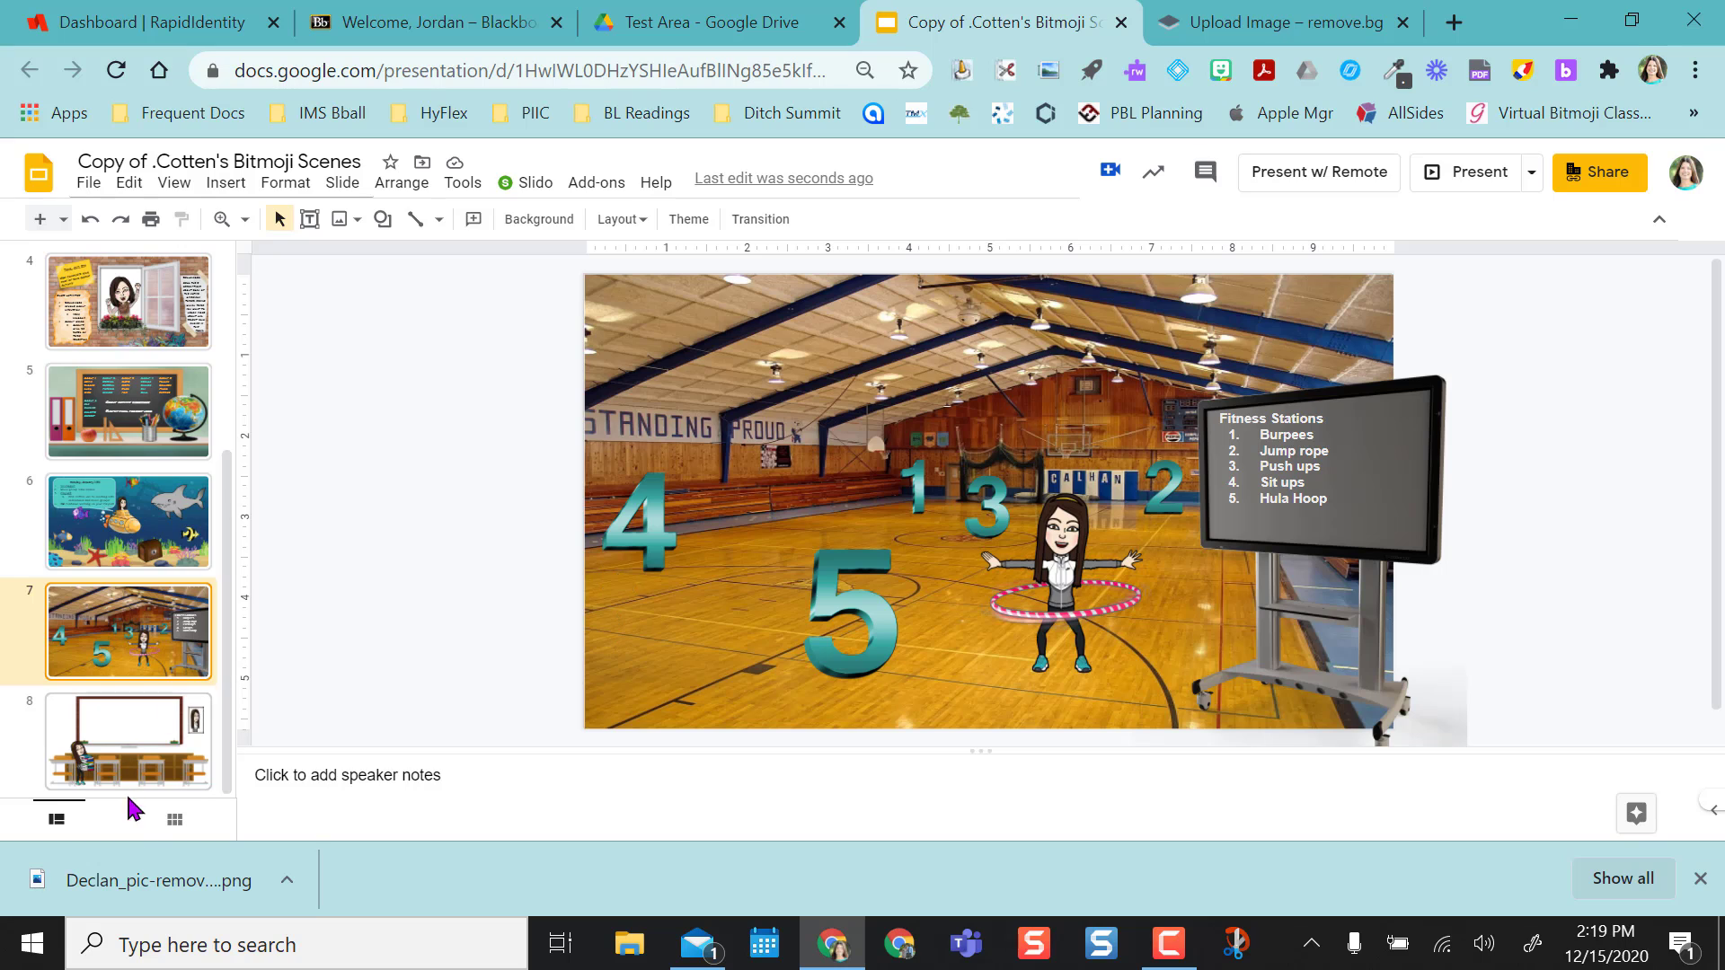
pyautogui.moveTo(147, 883); pyautogui.dragTo(693, 564)
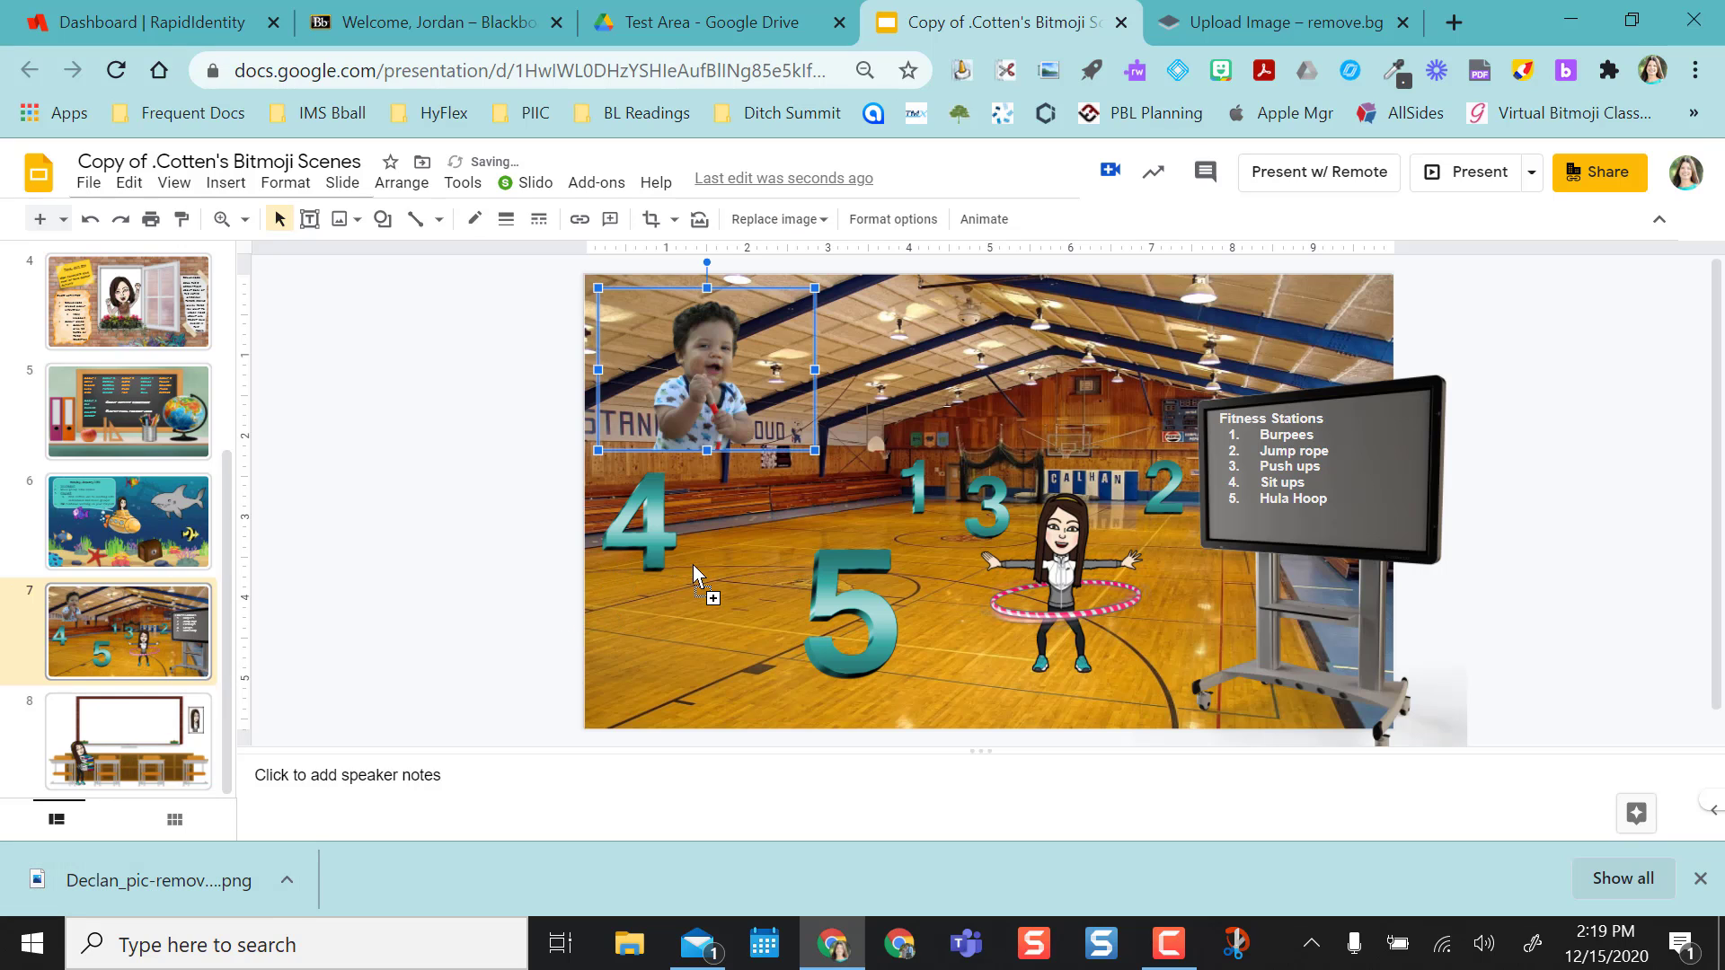
pyautogui.moveTo(693, 426); pyautogui.dragTo(755, 621)
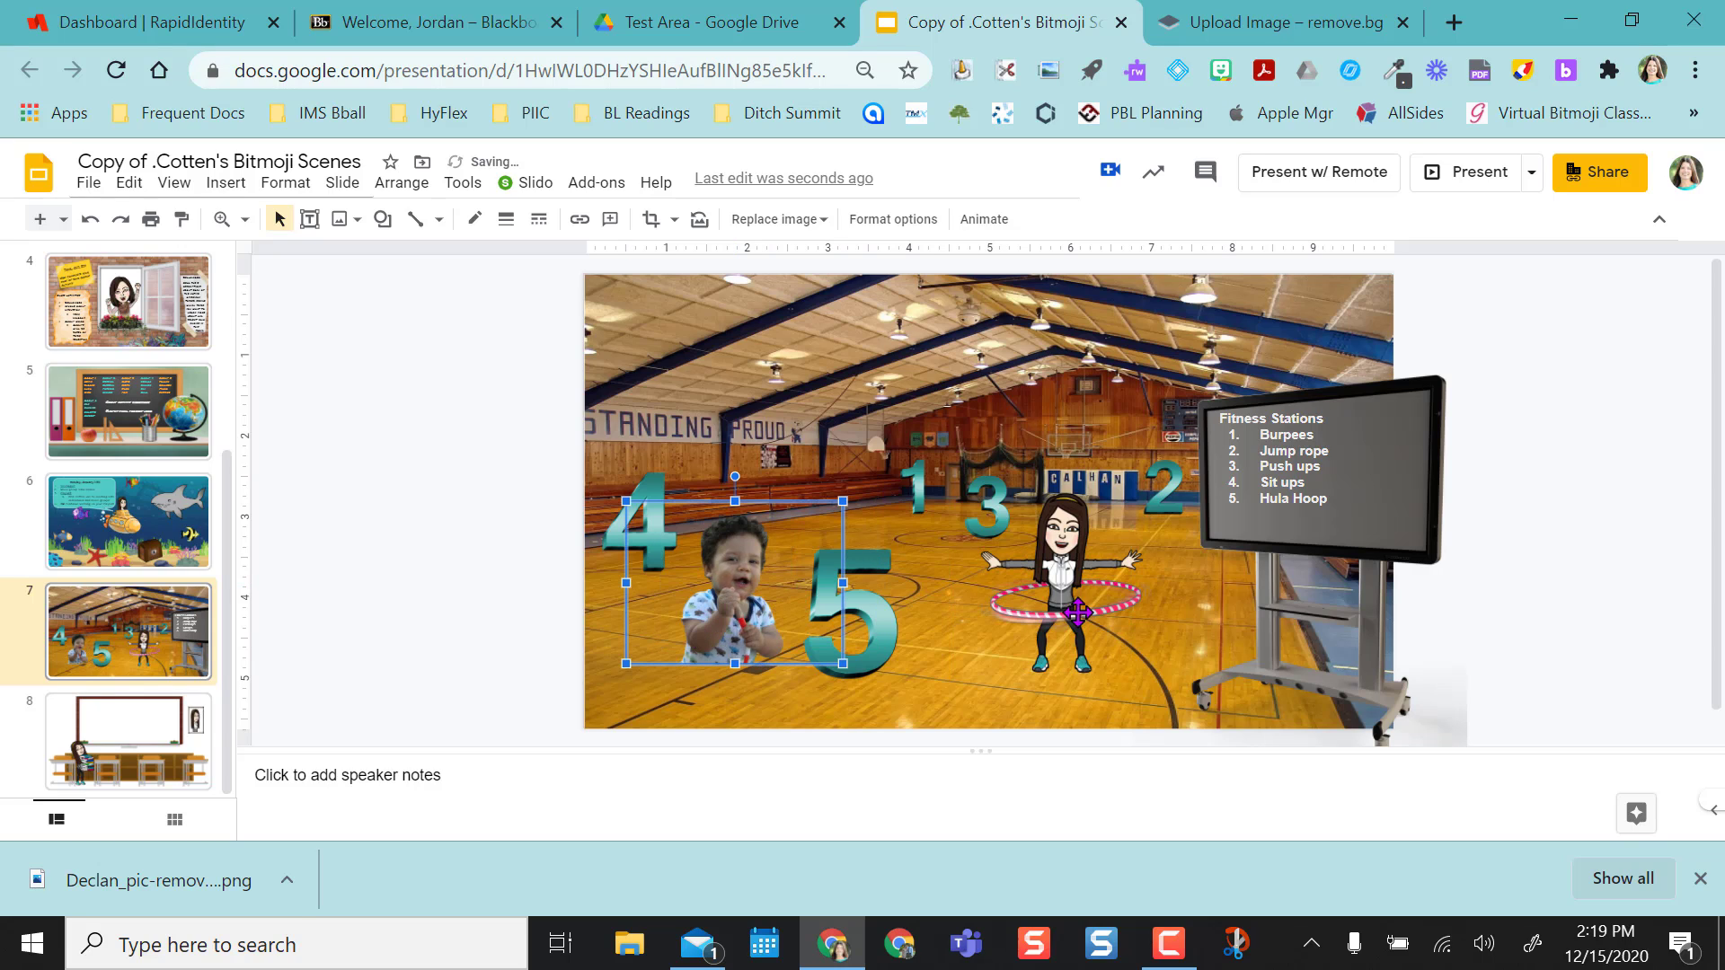
pyautogui.hotkey('ctrl', 'Tab')
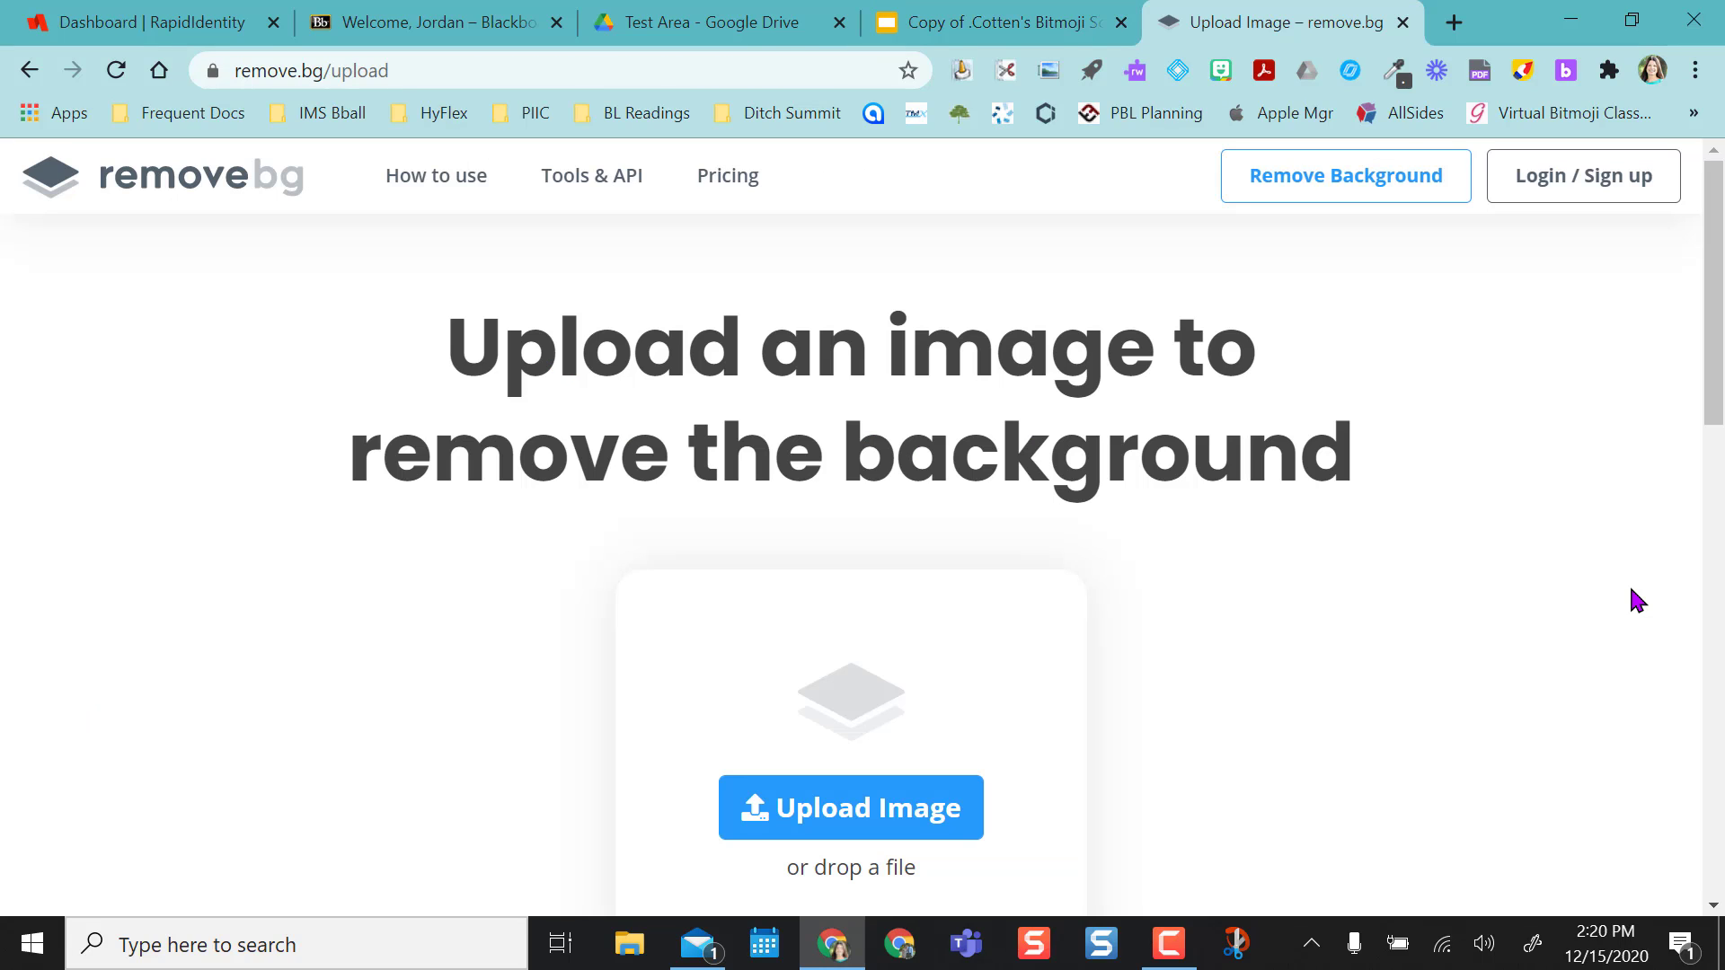